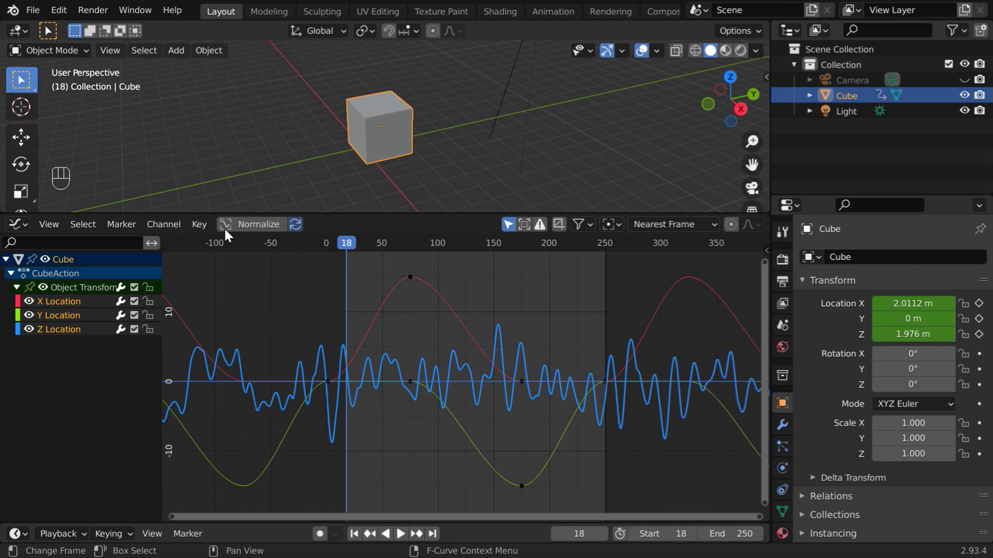
# Step: Start a new General file and zoom, pan and orbit the viewport around the default cube
pyautogui.click(33, 10)
pyautogui.moveTo(67, 30)
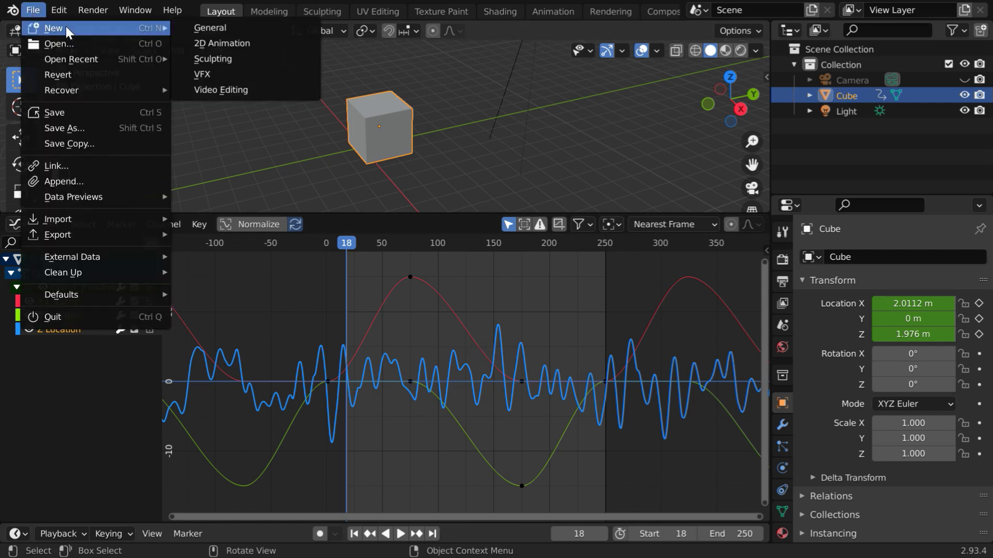
pyautogui.click(218, 29)
pyautogui.scroll(-2, 405, 346)
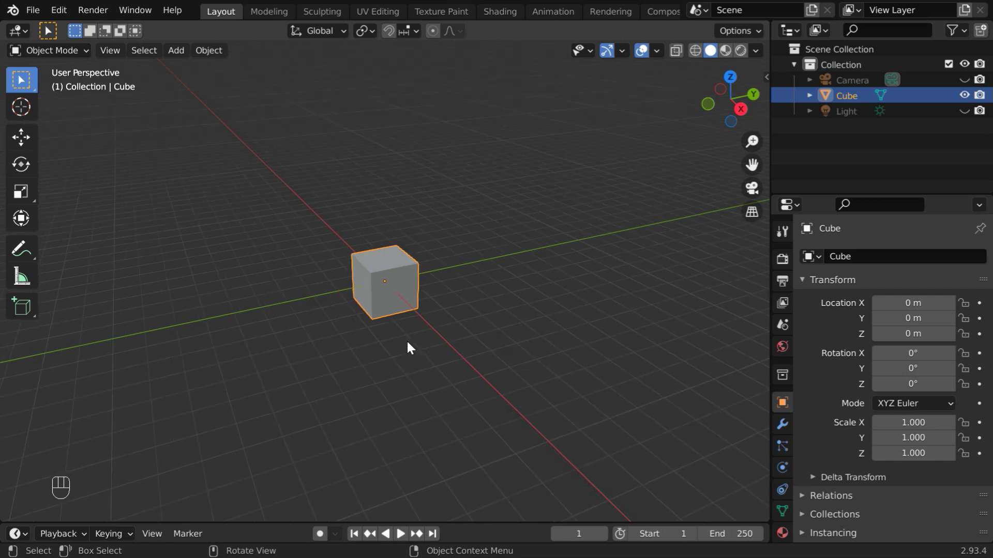
pyautogui.keyDown('shift'); pyautogui.moveTo(496, 385); pyautogui.dragTo(316, 343, button='middle'); pyautogui.keyUp('shift')
pyautogui.moveTo(380, 409); pyautogui.dragTo(326, 306, button='middle')
pyautogui.keyDown('shift'); pyautogui.moveTo(417, 332); pyautogui.dragTo(445, 357, button='middle'); pyautogui.keyUp('shift')
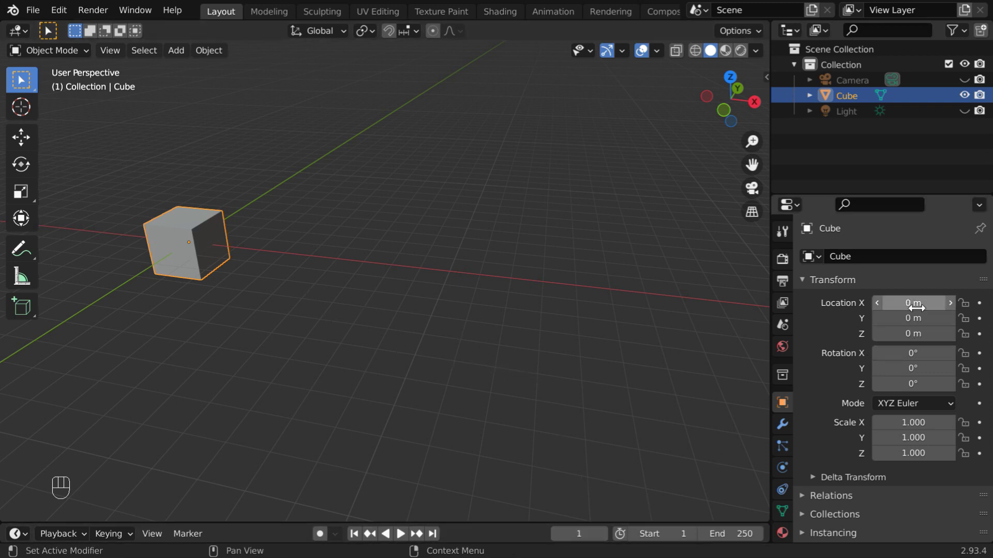
# Step: Keyframe the cube's Location X at frame 1, then go to frame 75
pyautogui.click(979, 304)
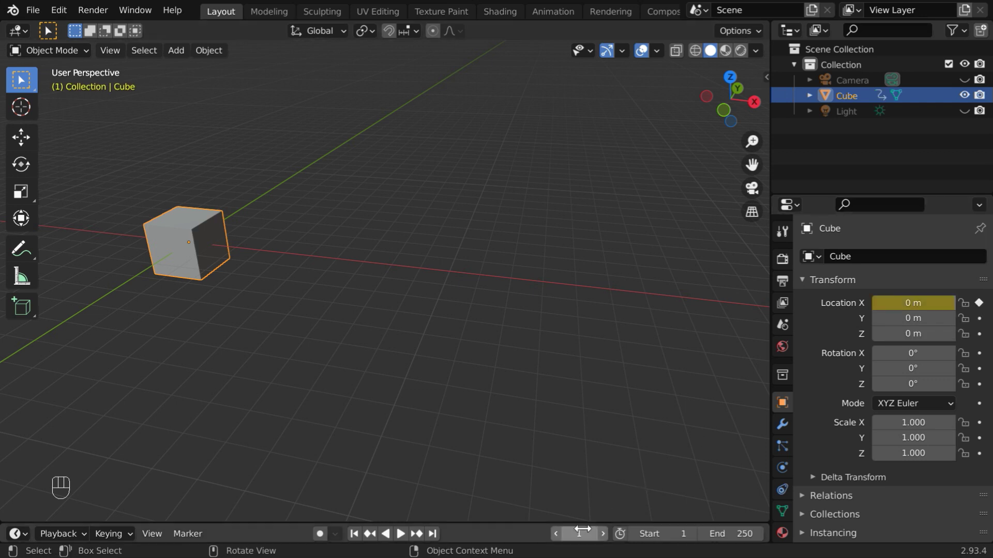
pyautogui.click(585, 533)
pyautogui.write('75')
pyautogui.press('Return')
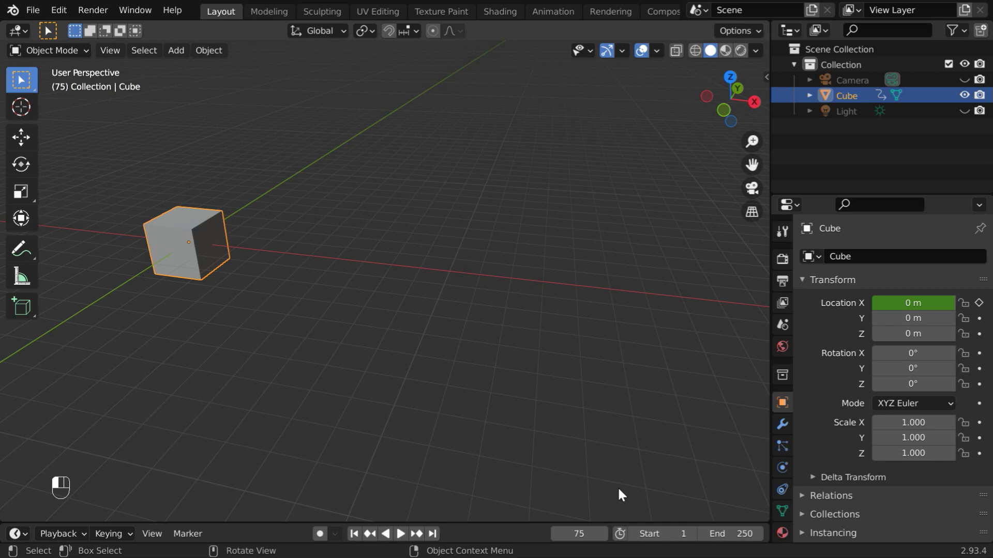
# Step: Move the cube to 15 m along X and keyframe Location X at frame 75
pyautogui.click(19, 141)
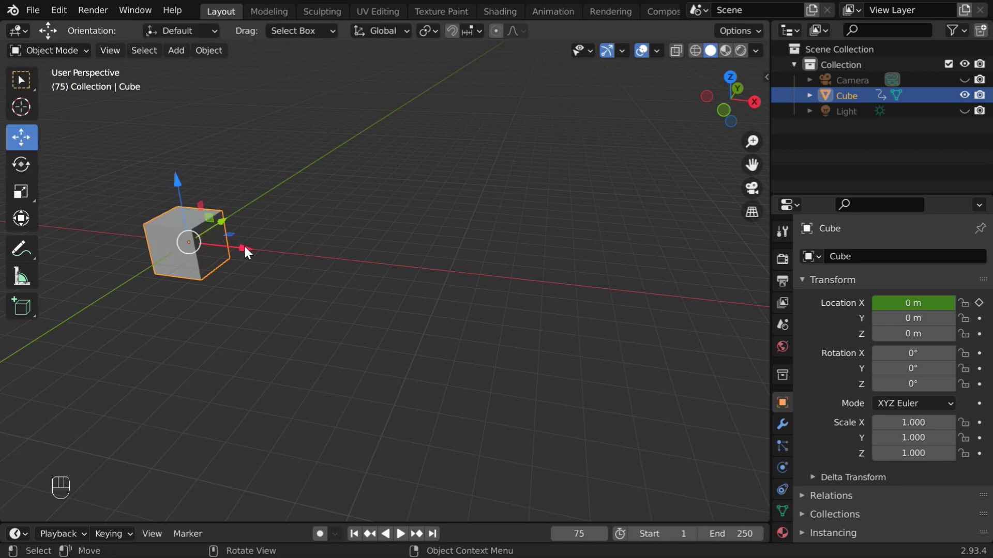
pyautogui.keyDown('ctrl'); pyautogui.moveTo(243, 250); pyautogui.dragTo(663, 275); pyautogui.keyUp('ctrl')
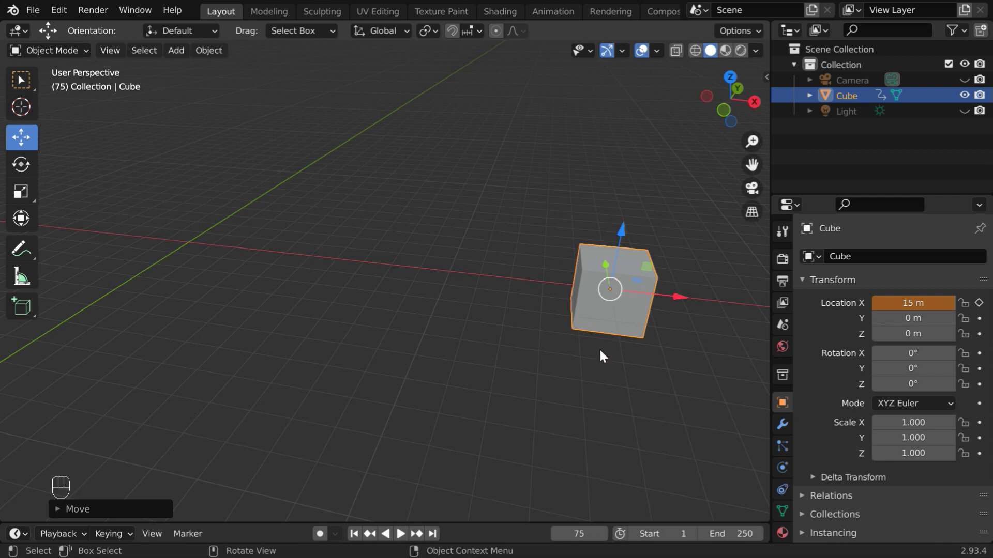
pyautogui.click(979, 303)
pyautogui.click(24, 81)
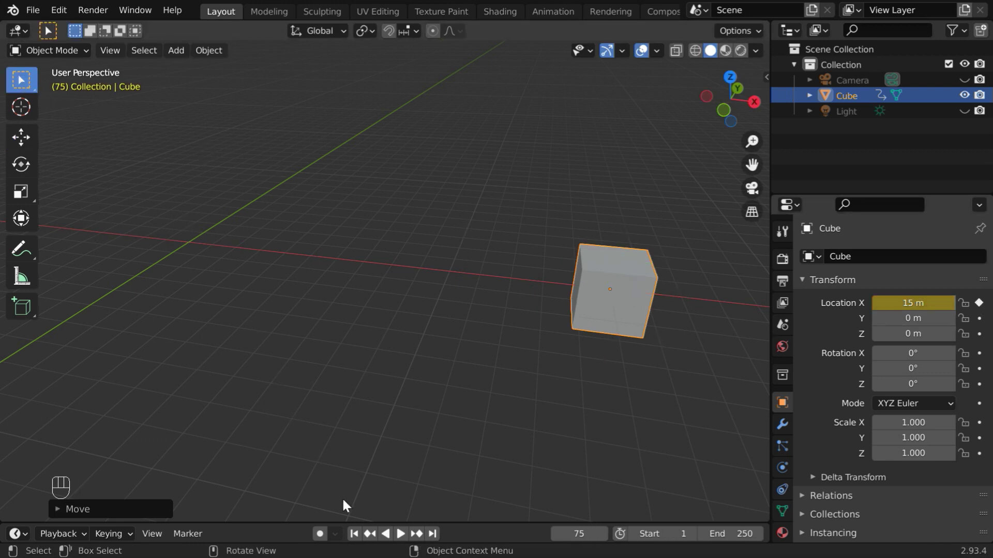
# Step: Play the X slide twice from the start, then rewind to frame 1
pyautogui.click(353, 533)
pyautogui.click(401, 533)
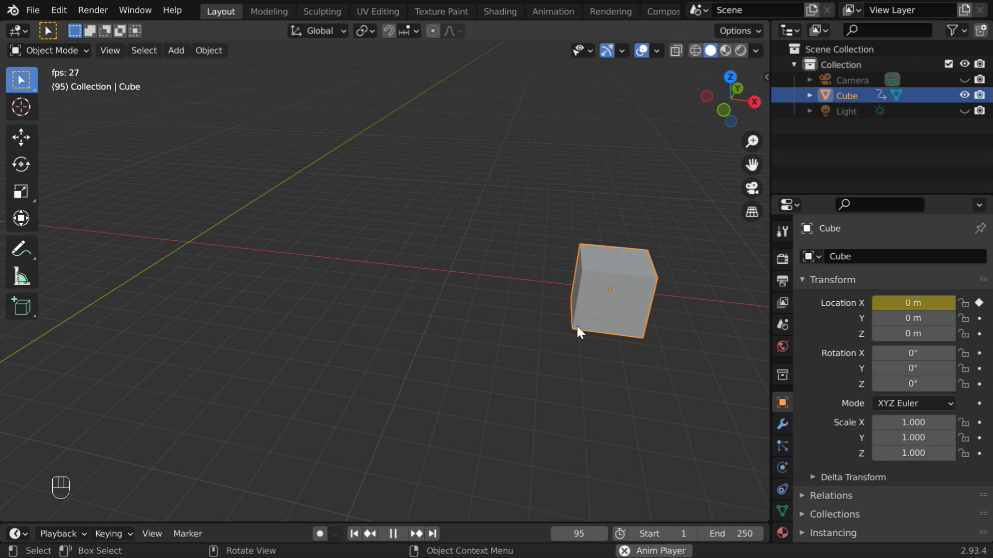
pyautogui.click(393, 534)
pyautogui.click(353, 533)
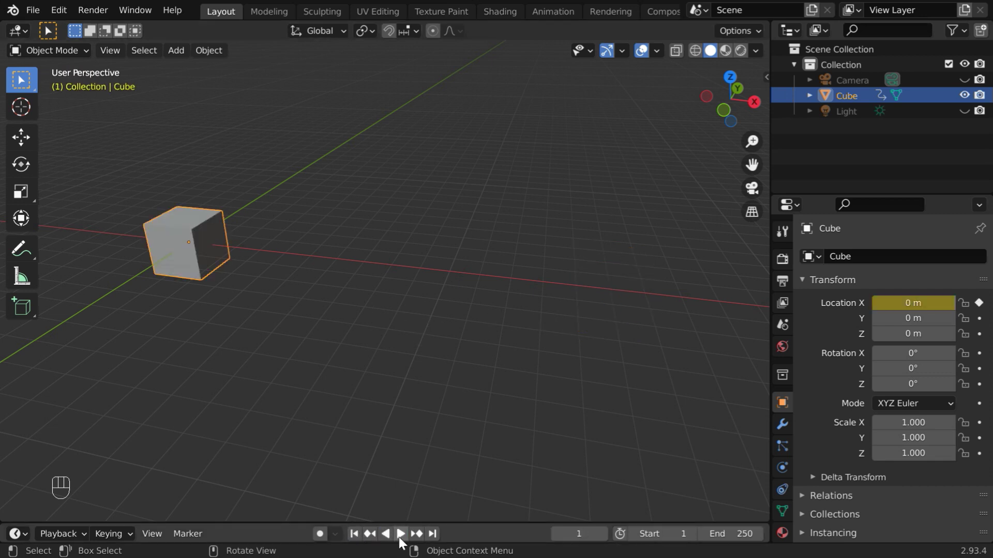
pyautogui.click(401, 535)
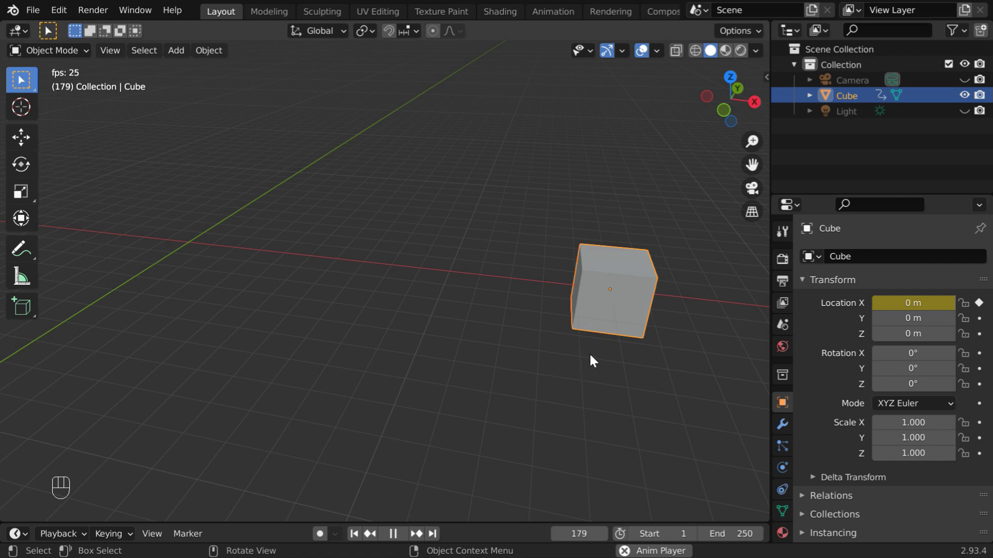
pyautogui.click(393, 534)
pyautogui.click(354, 534)
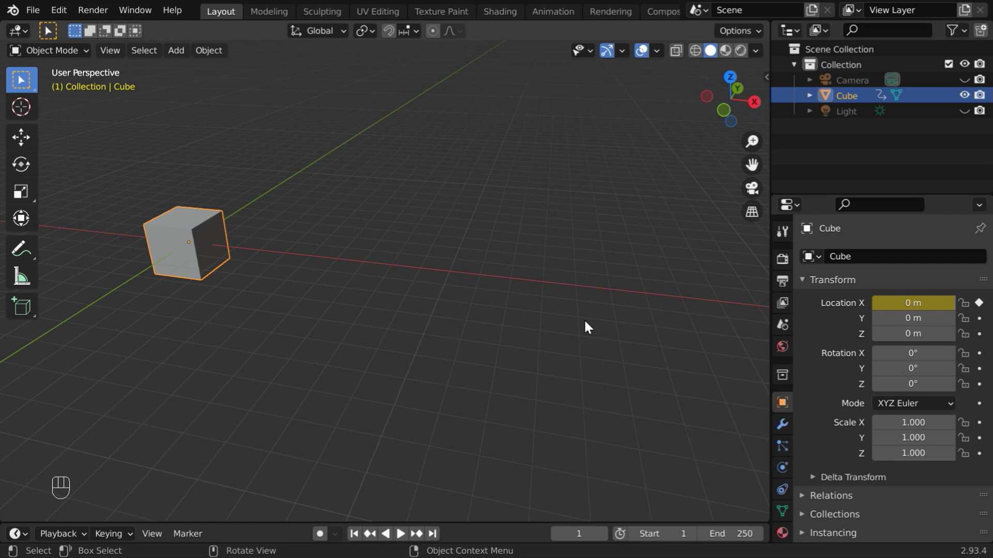
pyautogui.keyDown('shift'); pyautogui.moveTo(605, 326); pyautogui.dragTo(640, 346, button='middle'); pyautogui.keyUp('shift')
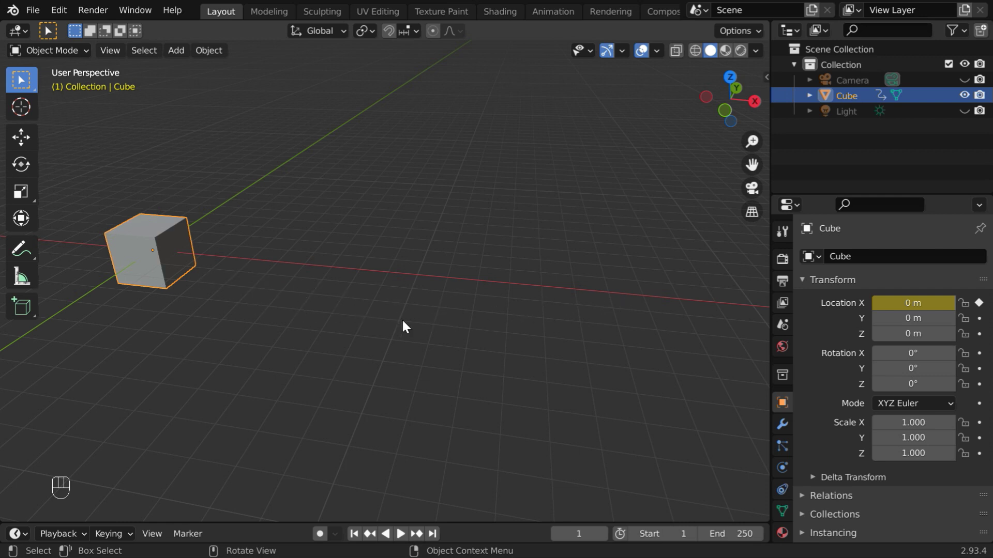
# Step: Step the current frame to 5, 10, then 40, where Location X reads 8.1075 m
pyautogui.click(593, 534)
pyautogui.write('5')
pyautogui.press('Return')
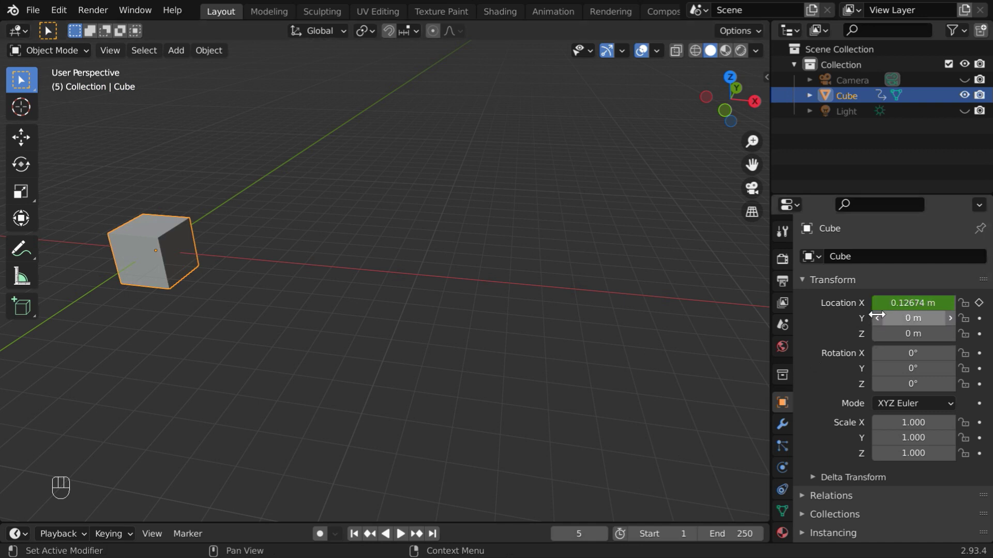
pyautogui.click(582, 533)
pyautogui.write('10')
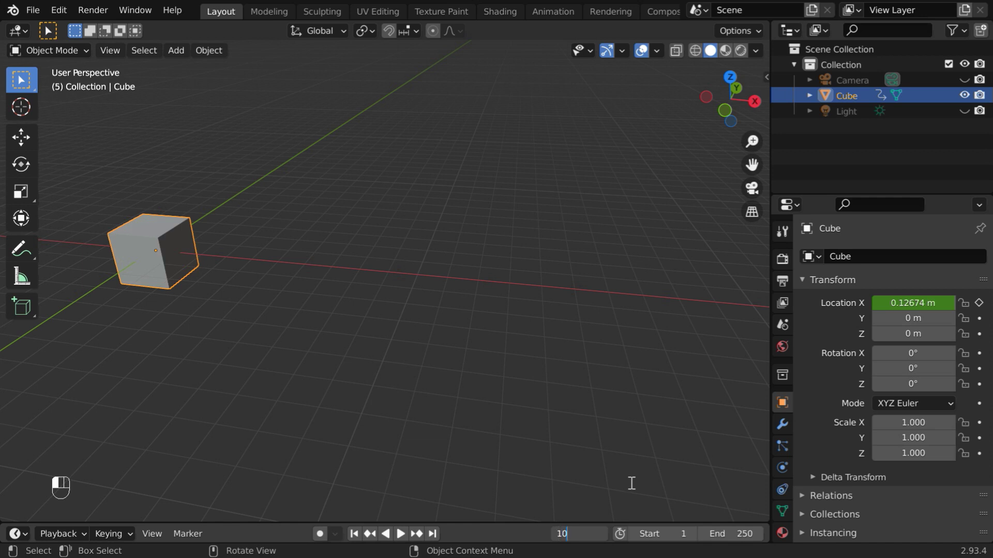
pyautogui.press('Return')
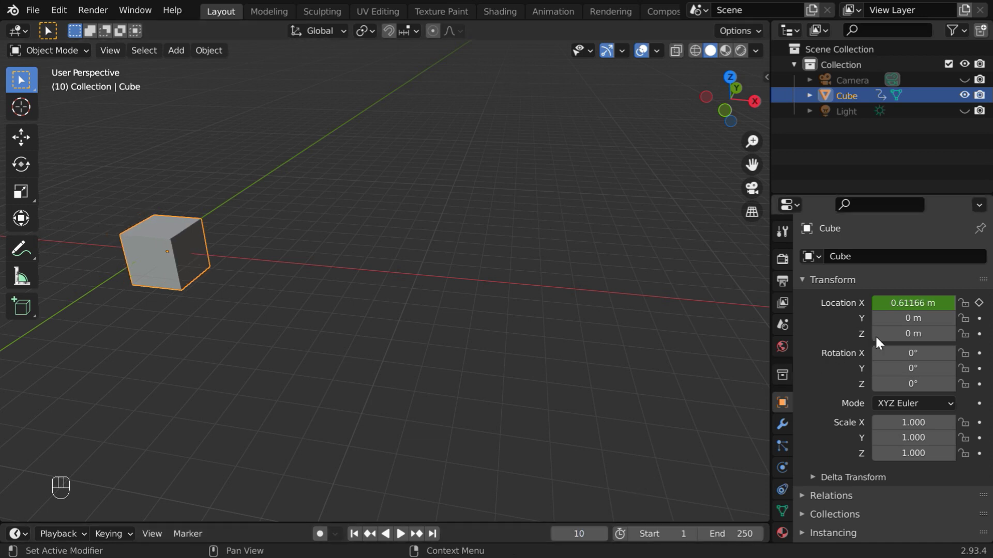
pyautogui.click(579, 534)
pyautogui.write('40')
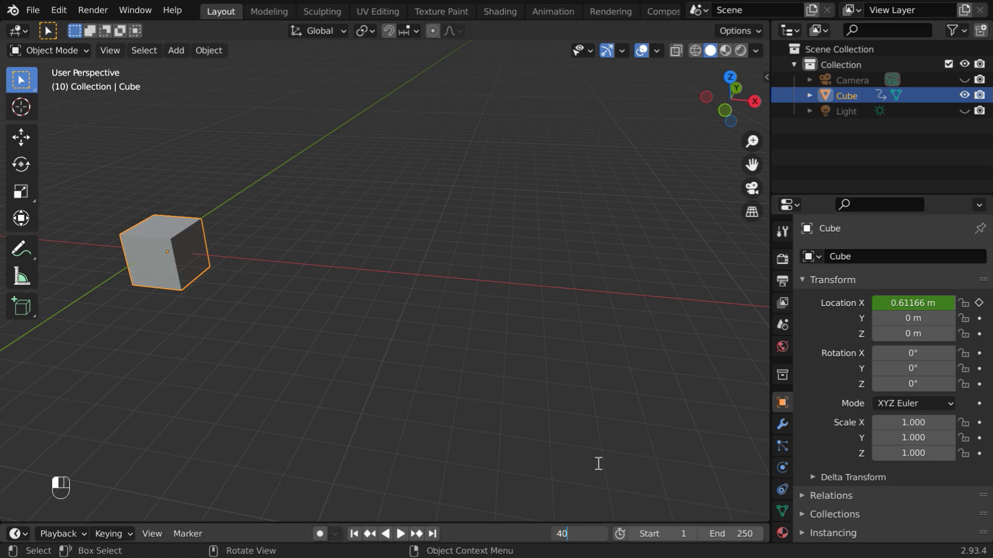
pyautogui.press('Return')
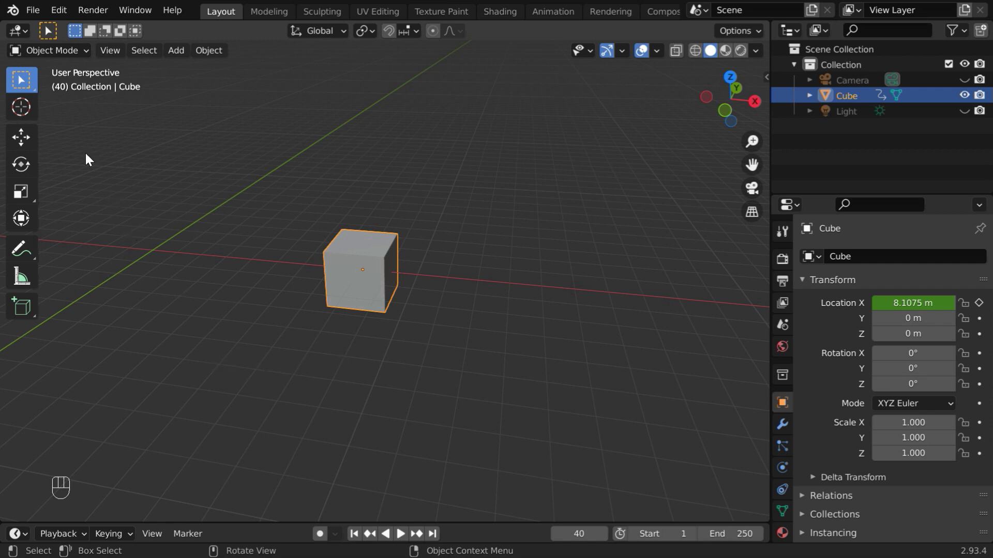
# Step: Show the X Location curve in a Graph Editor with Object Transforms expanded, zoomed out
pyautogui.click(19, 31)
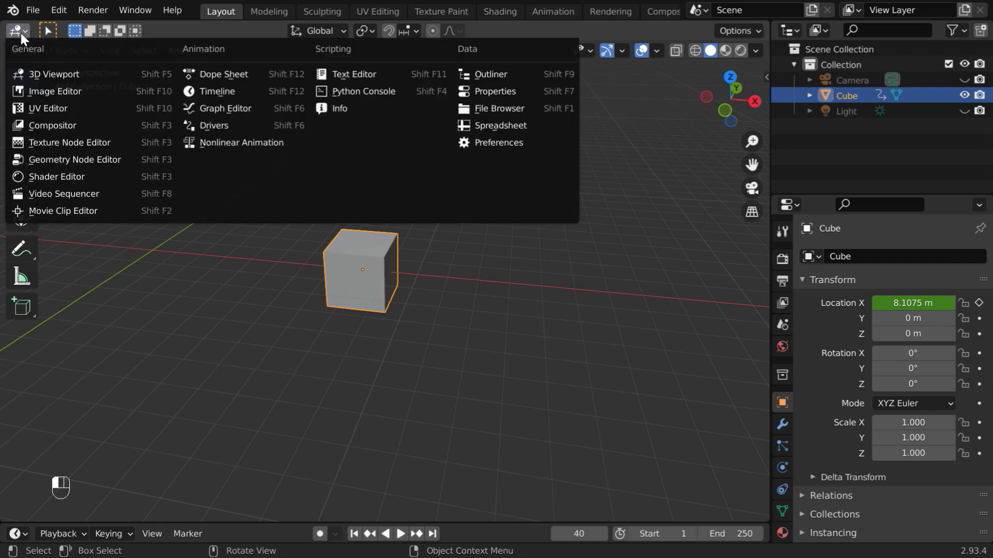
pyautogui.click(247, 110)
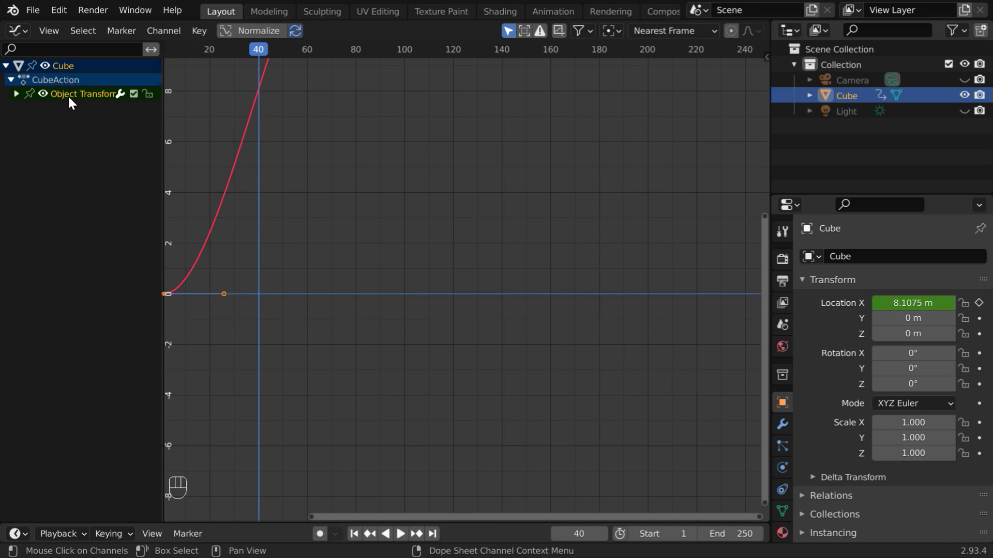
pyautogui.click(16, 95)
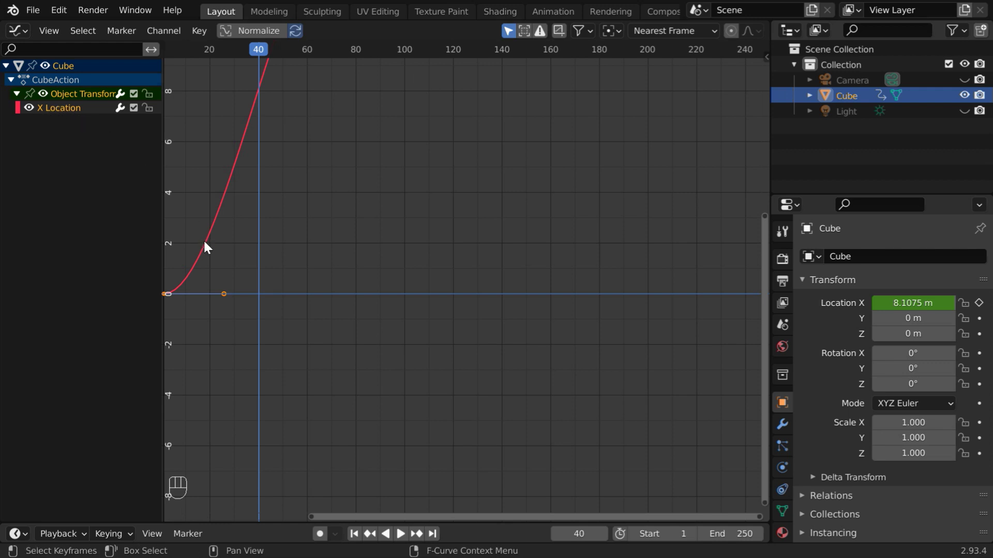
pyautogui.keyDown('ctrl'); pyautogui.moveTo(303, 207); pyautogui.dragTo(525, 288, button='middle'); pyautogui.keyUp('ctrl')
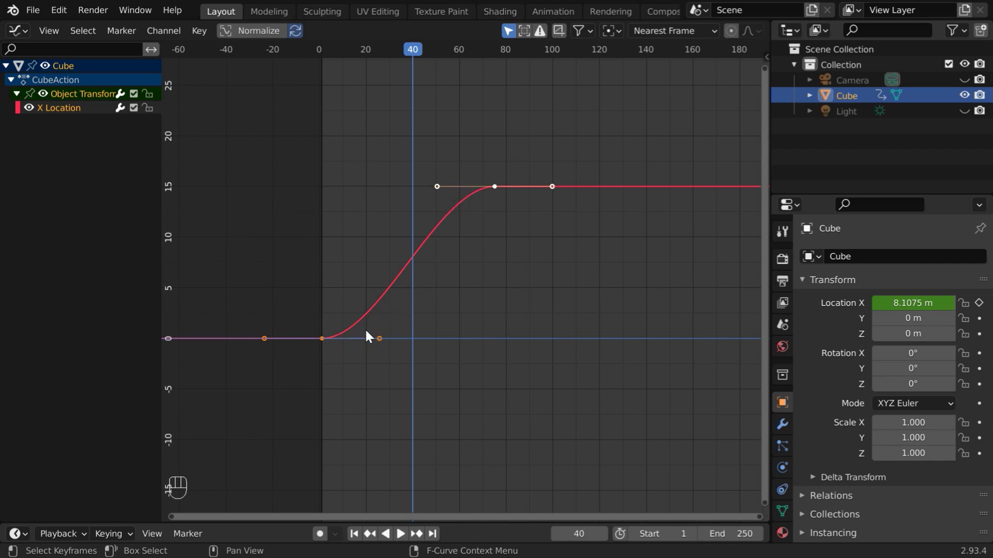
# Step: Set the X Location curve's interpolation mode to Linear
pyautogui.rightClick(323, 343)
pyautogui.moveTo(323, 342)
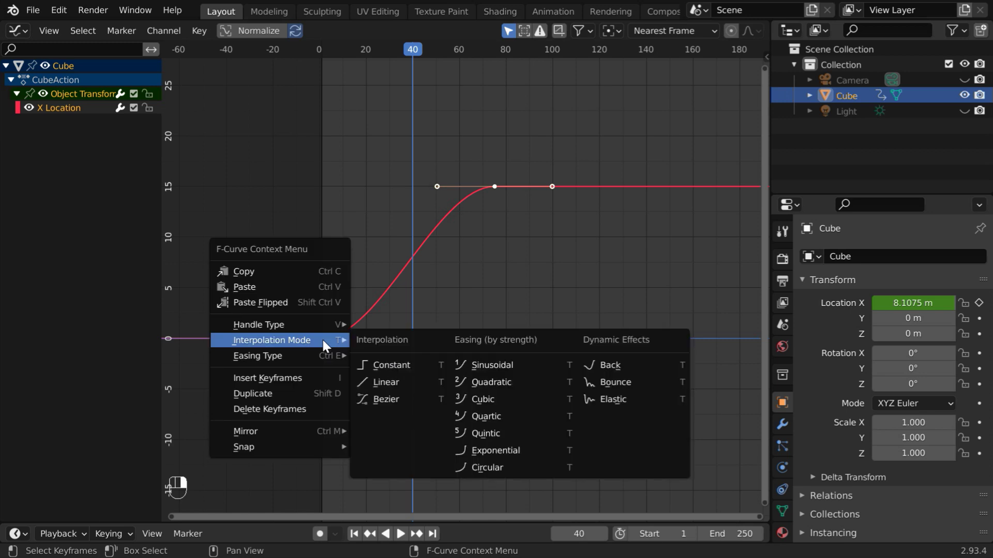
pyautogui.click(393, 383)
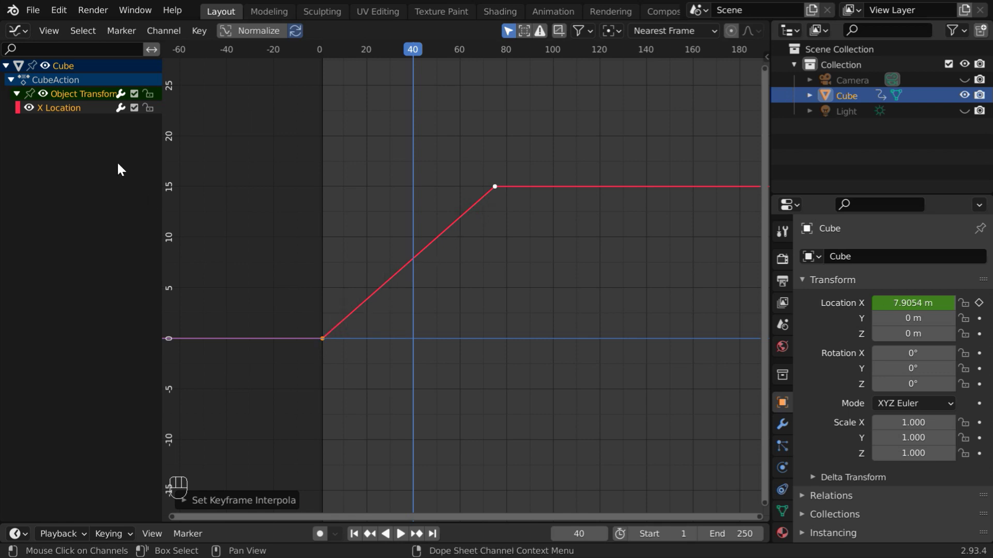
# Step: Return the main area to the 3D Viewport and play the linear slide, rewinding to frame 1
pyautogui.click(18, 29)
pyautogui.click(51, 73)
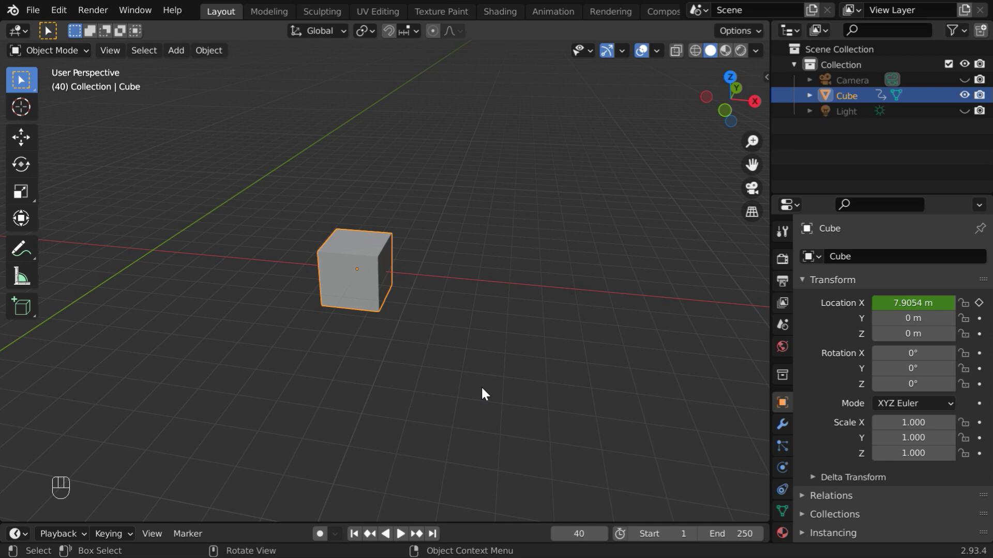
pyautogui.click(354, 533)
pyautogui.click(400, 533)
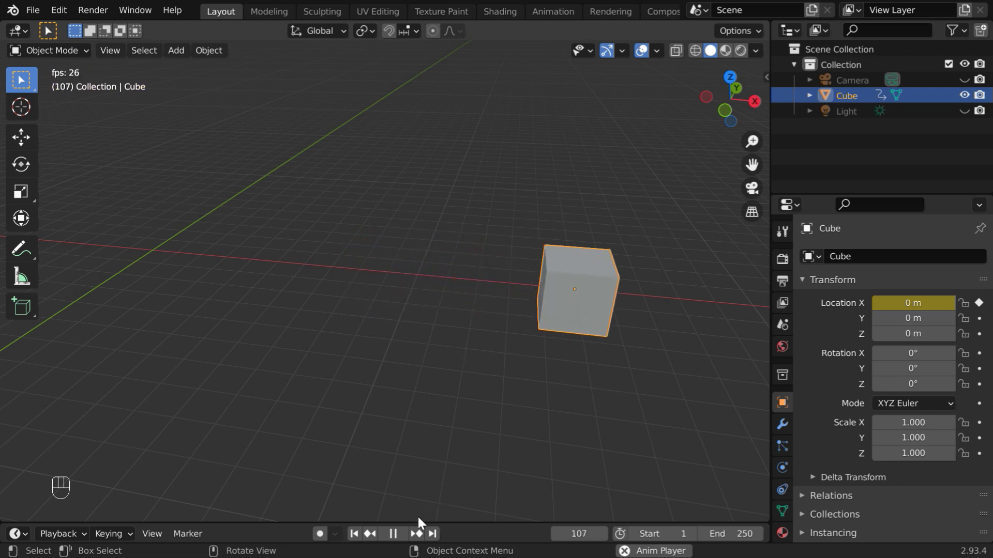
pyautogui.click(395, 534)
pyautogui.hotkey('shift', 'Left')
pyautogui.click(399, 534)
pyautogui.click(393, 534)
pyautogui.click(353, 533)
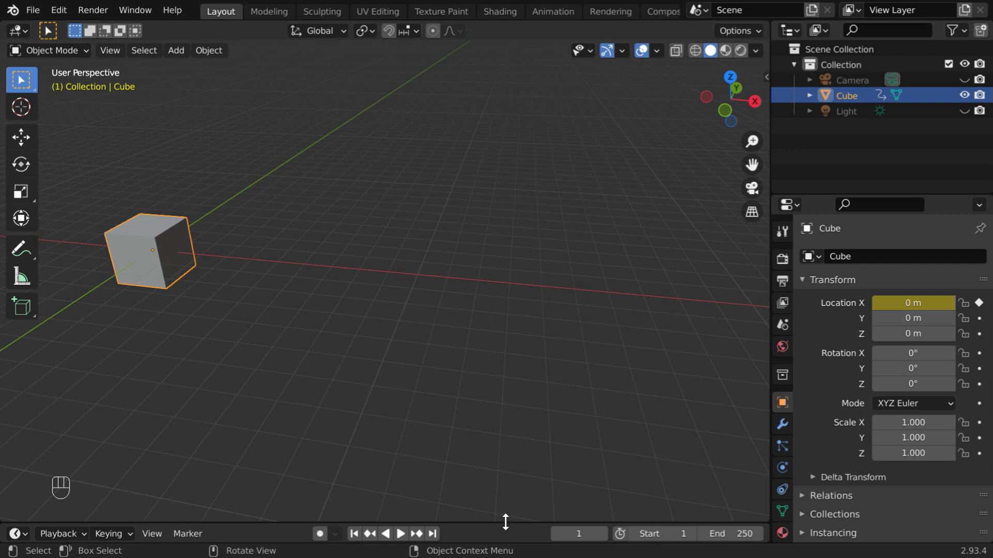
# Step: Enlarge the timeline area and split it horizontally into two areas
pyautogui.moveTo(506, 523); pyautogui.dragTo(492, 267)
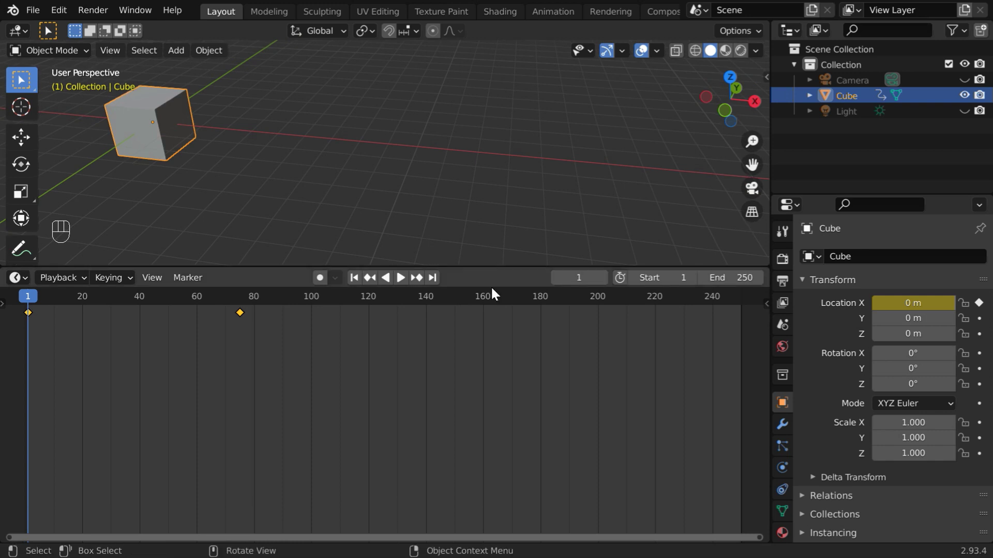
pyautogui.rightClick(550, 544)
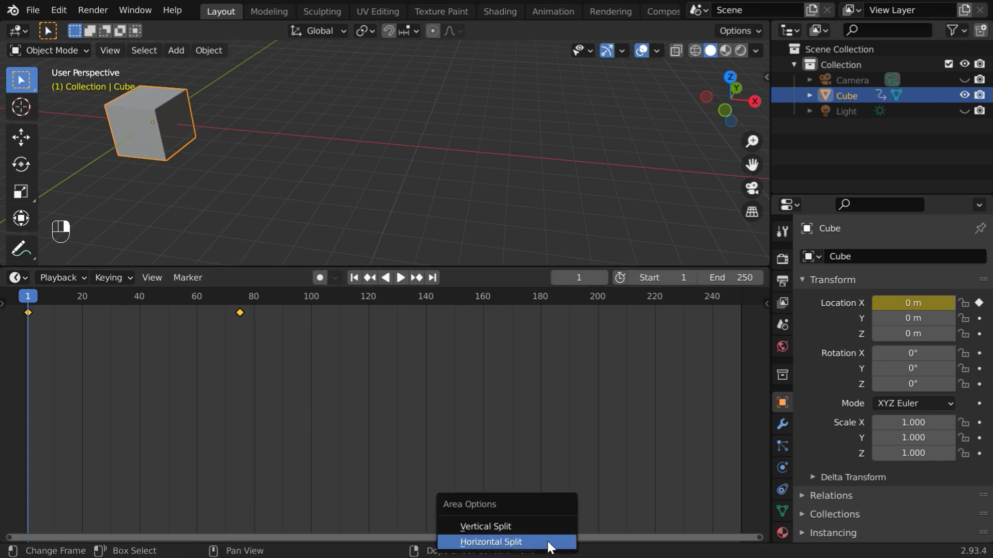
pyautogui.click(550, 542)
pyautogui.click(530, 463)
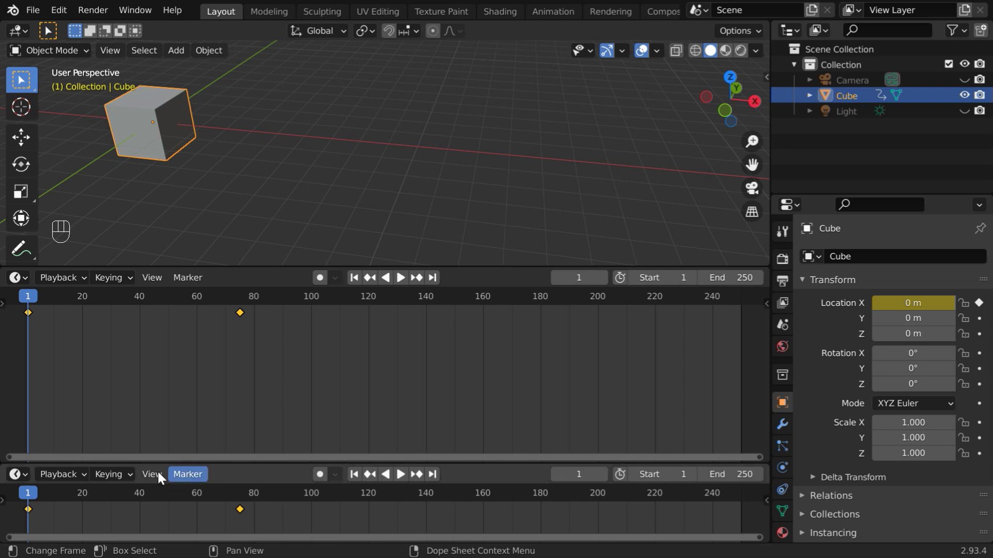
pyautogui.moveTo(244, 463); pyautogui.dragTo(243, 536)
# Step: Turn the new area into a Graph Editor framing the whole X Location curve
pyautogui.click(24, 279)
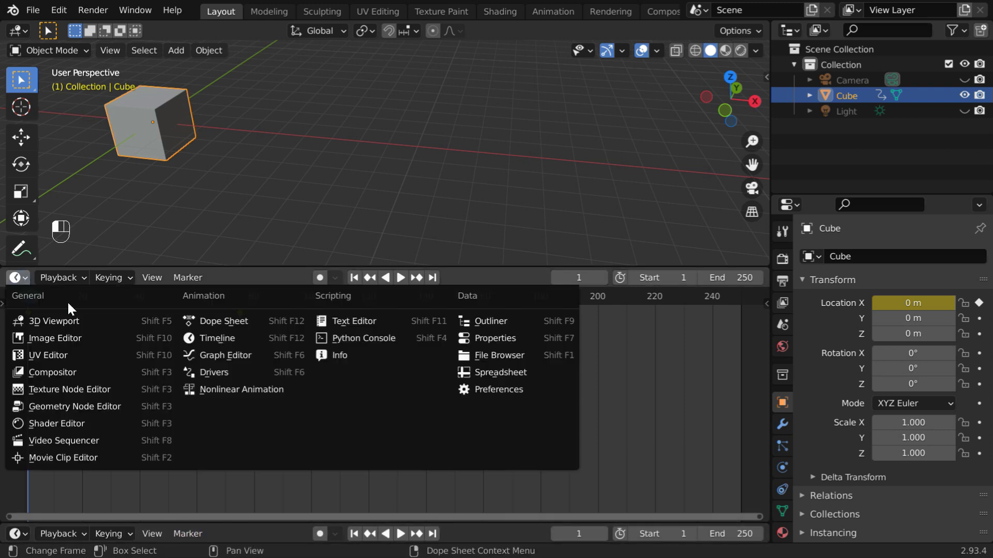
pyautogui.click(228, 356)
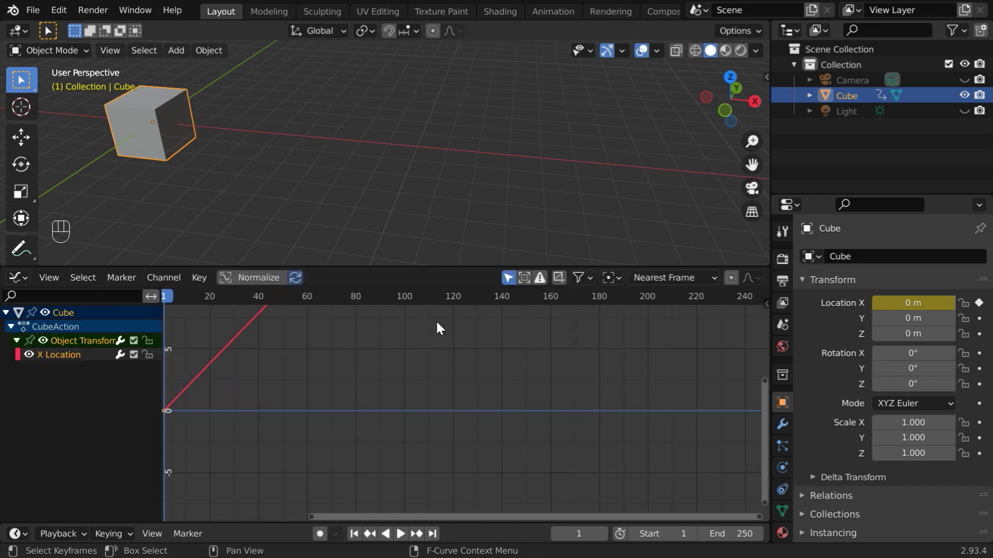
pyautogui.moveTo(459, 267); pyautogui.dragTo(460, 223)
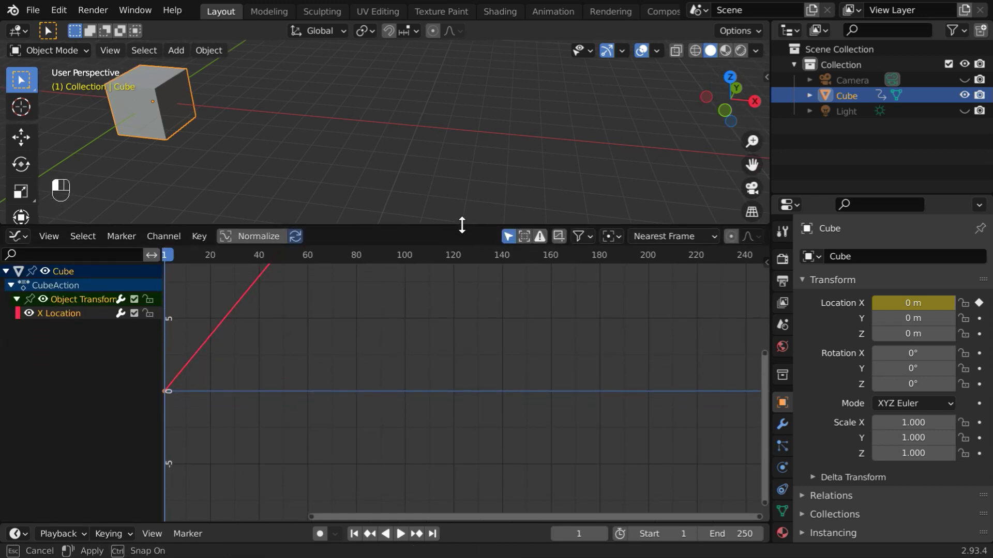
pyautogui.keyDown('shift'); pyautogui.moveTo(361, 132); pyautogui.dragTo(492, 175, button='middle'); pyautogui.keyUp('shift')
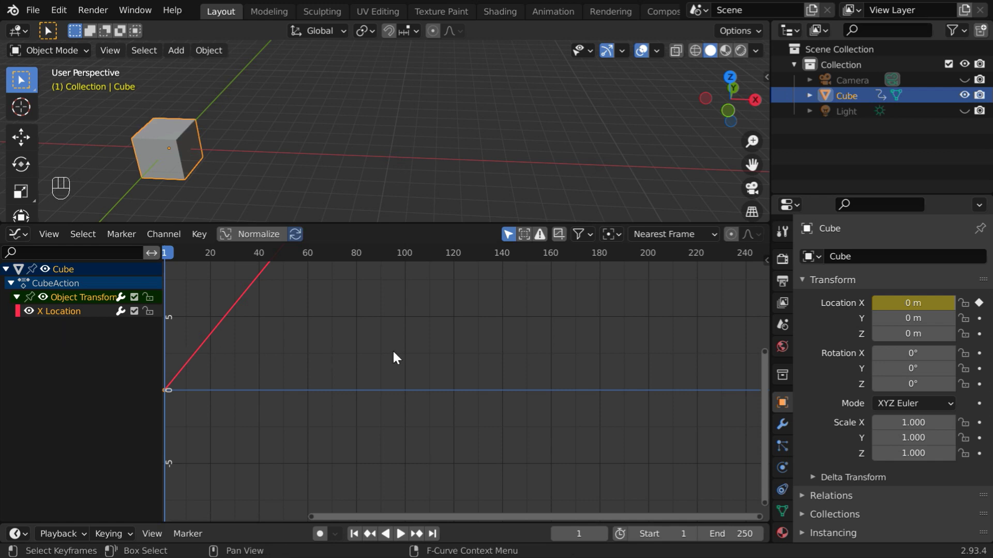
pyautogui.press('Home')
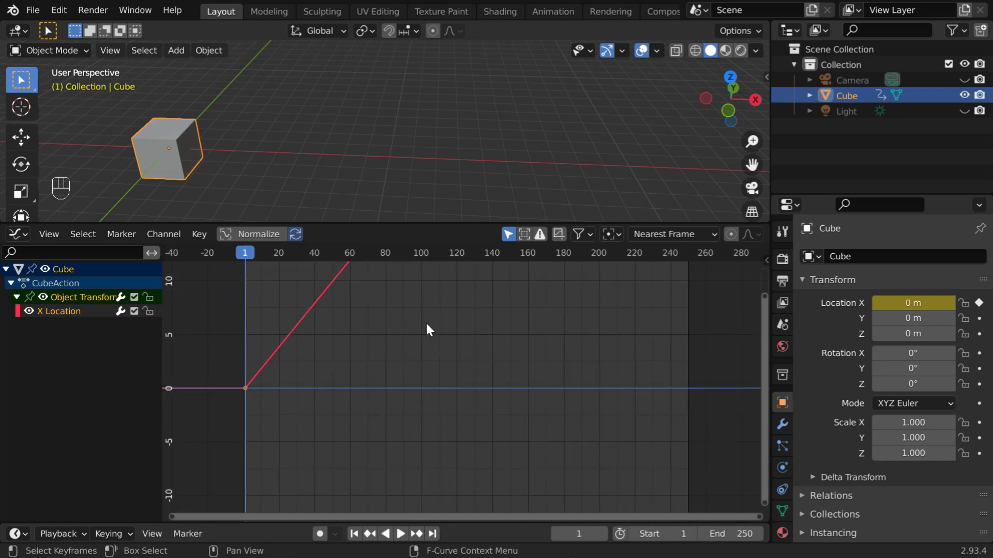
pyautogui.keyDown('ctrl'); pyautogui.moveTo(425, 326); pyautogui.dragTo(423, 343, button='middle'); pyautogui.keyUp('ctrl')
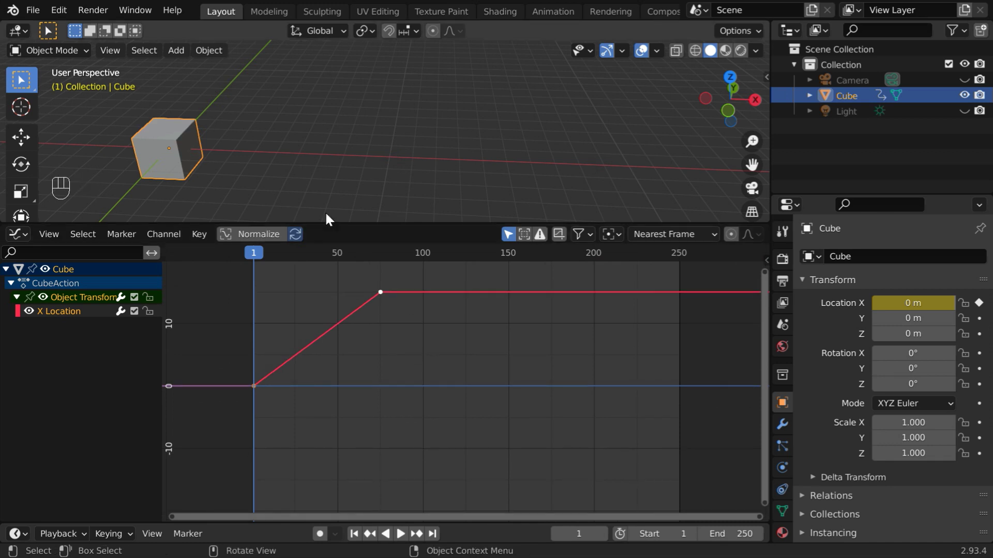
pyautogui.click(262, 190)
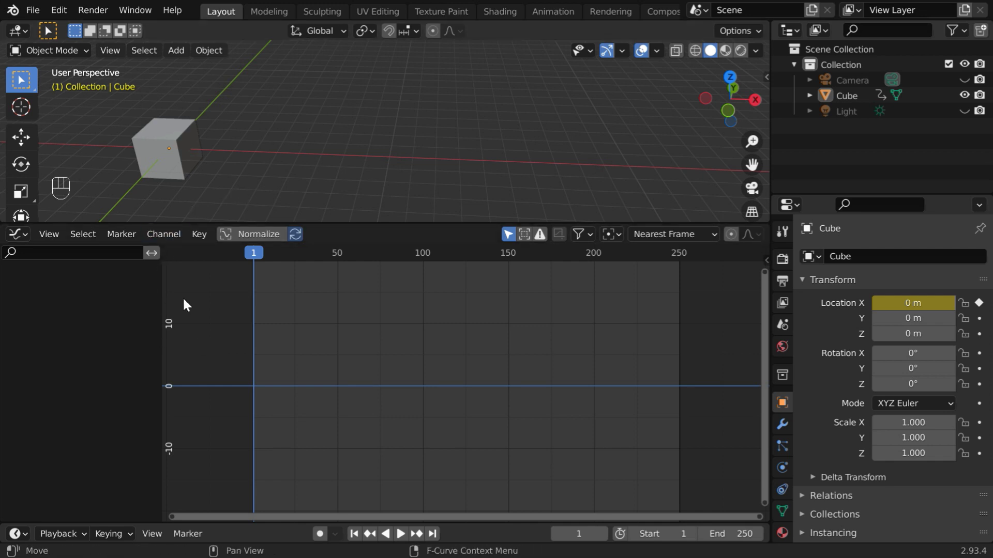
pyautogui.click(164, 166)
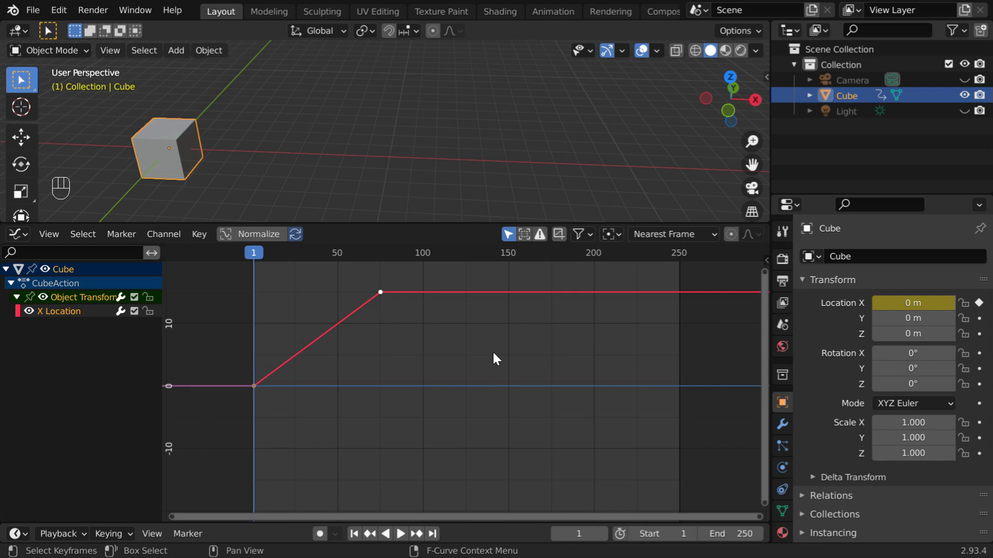
pyautogui.click(922, 321)
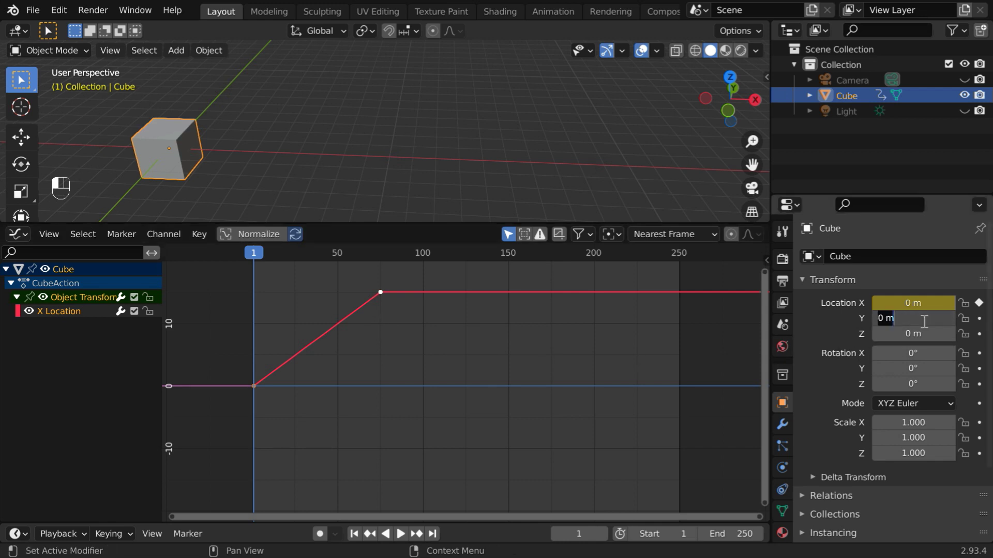
pyautogui.write('5')
pyautogui.press('Return')
pyautogui.click(978, 319)
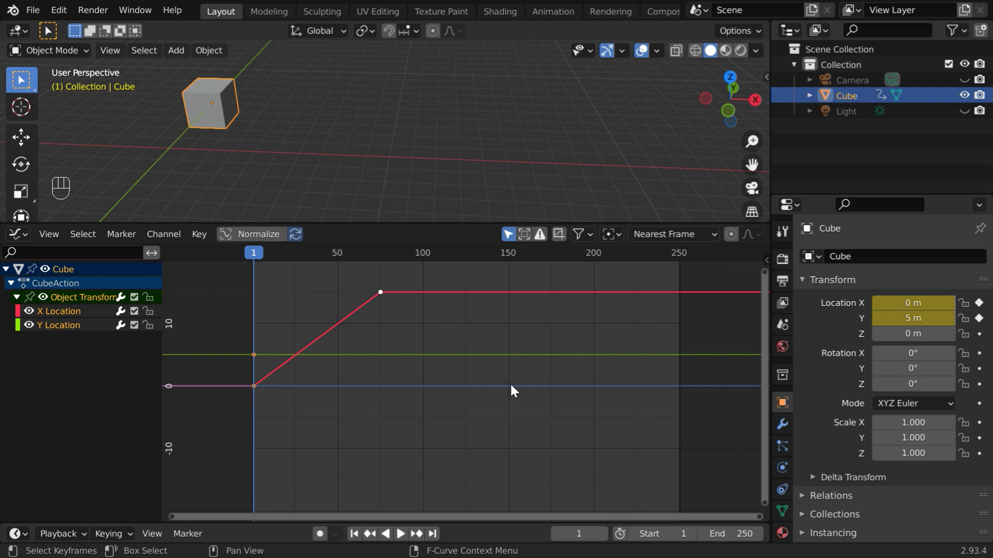
pyautogui.click(979, 317)
pyautogui.click(924, 317)
pyautogui.write('0')
pyautogui.press('Return')
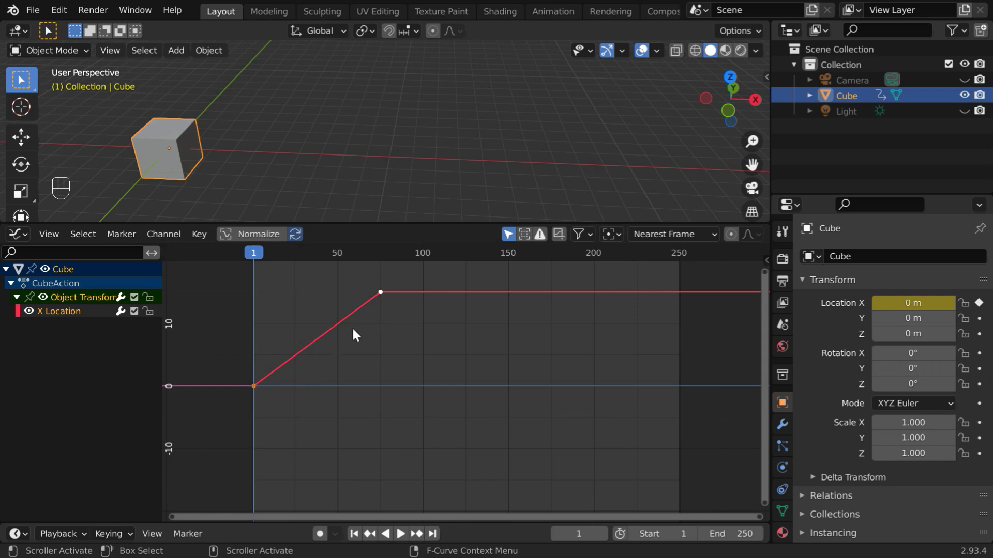
pyautogui.rightClick(251, 387)
pyautogui.moveTo(250, 387)
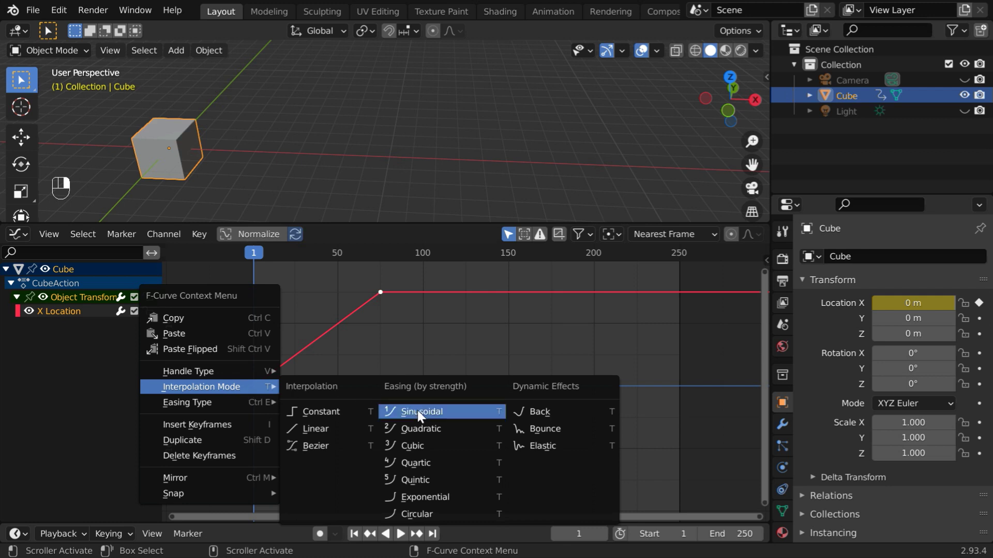
pyautogui.click(432, 412)
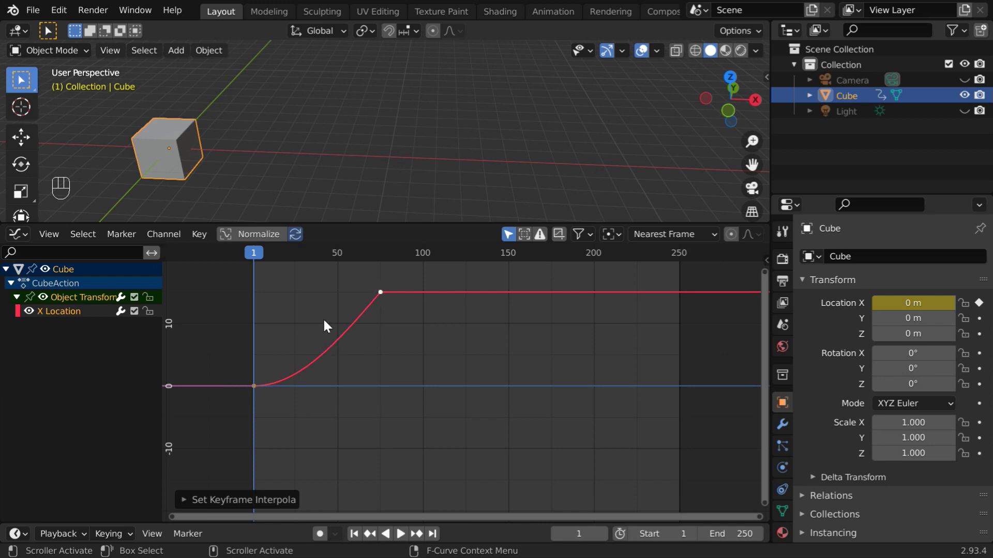
pyautogui.click(236, 345)
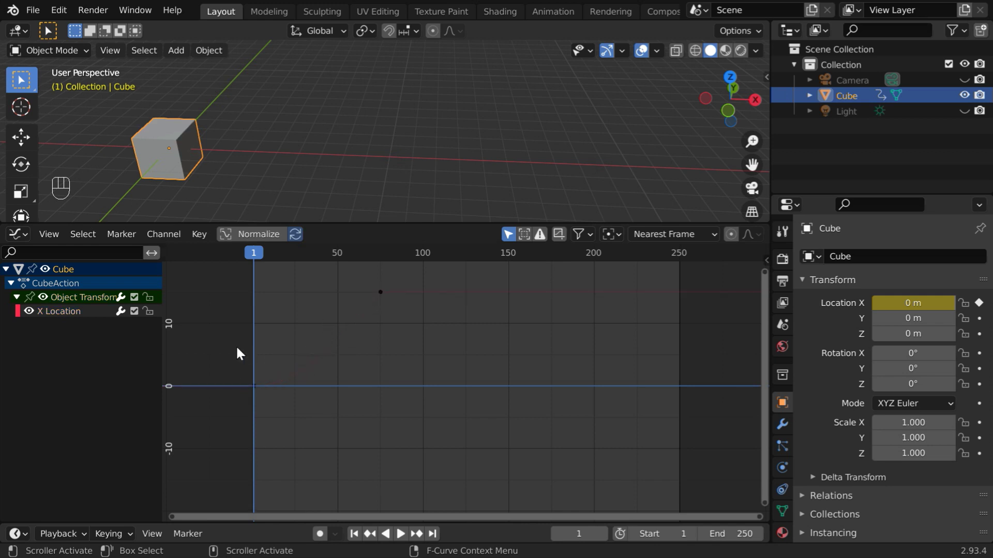
pyautogui.click(380, 293)
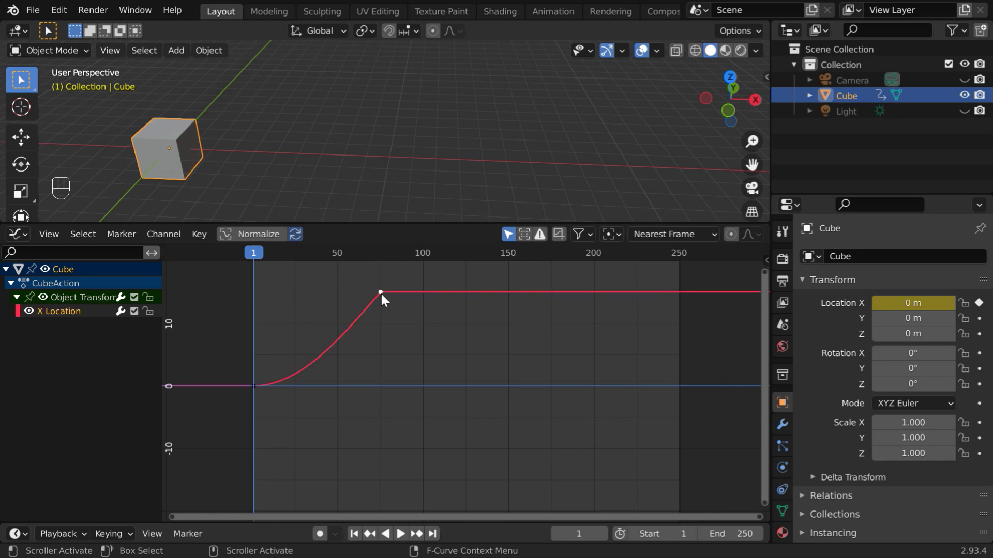
pyautogui.rightClick(381, 292)
pyautogui.moveTo(380, 293)
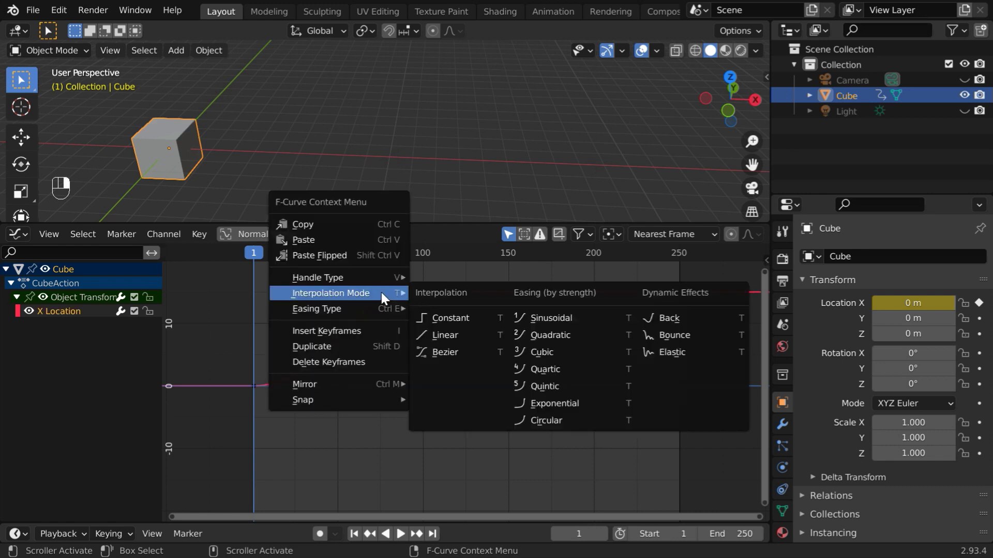
pyautogui.click(440, 337)
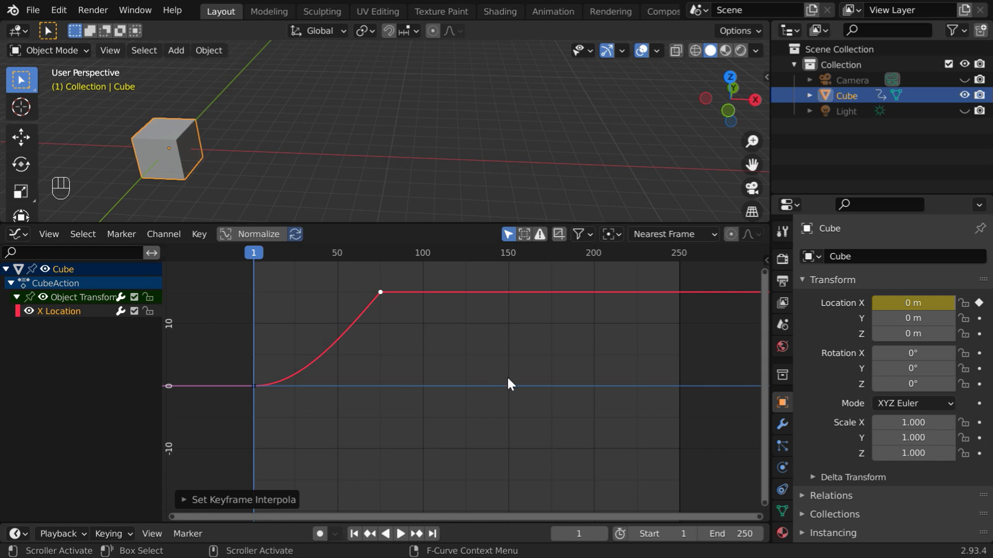
pyautogui.click(253, 386)
pyautogui.rightClick(254, 386)
pyautogui.moveTo(253, 386)
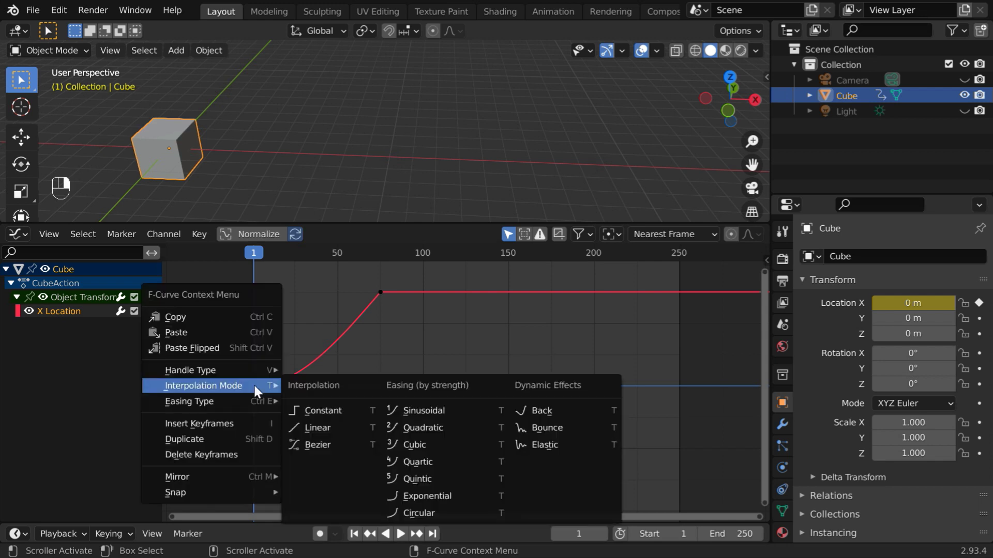
pyautogui.click(328, 426)
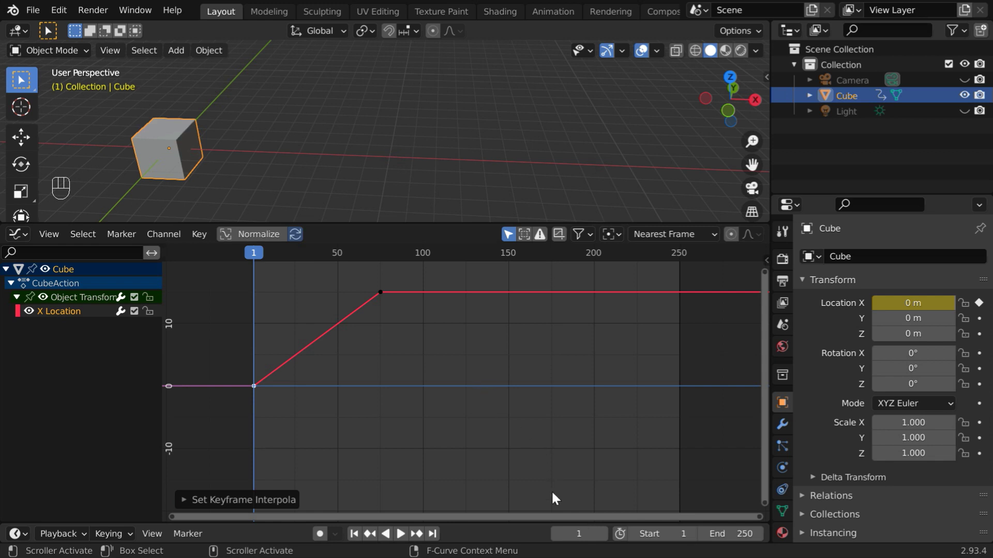
# Step: Move the current frame from the frame-75 keyframe to frame 150
pyautogui.click(417, 533)
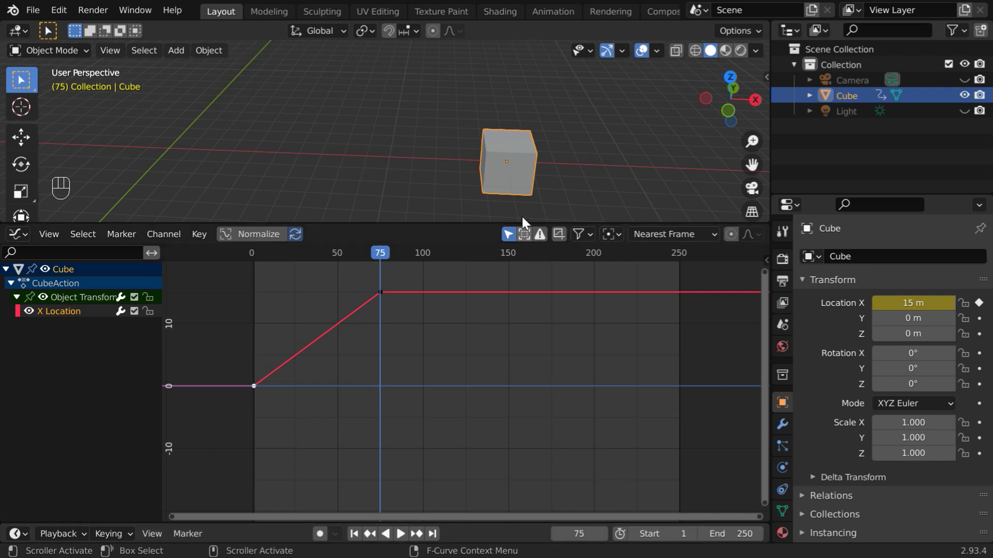
pyautogui.click(580, 534)
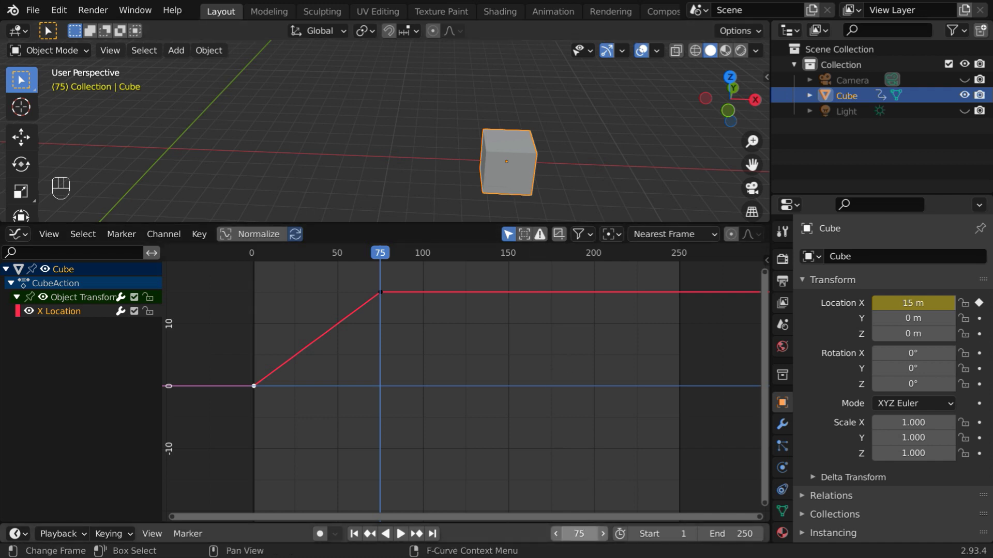
pyautogui.write('150')
pyautogui.press('Return')
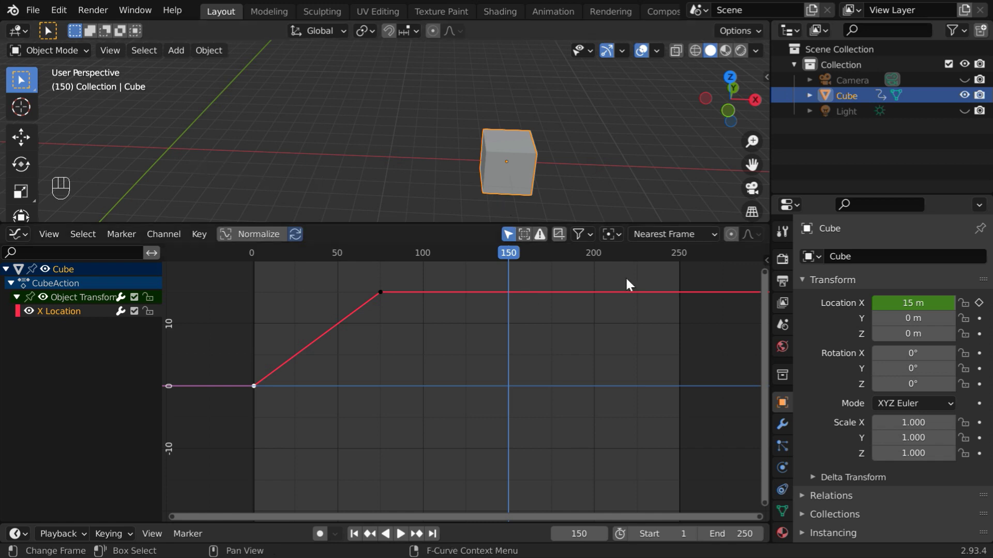
# Step: Set Location X to 0 m and keyframe it at frame 150
pyautogui.click(914, 304)
pyautogui.write('0')
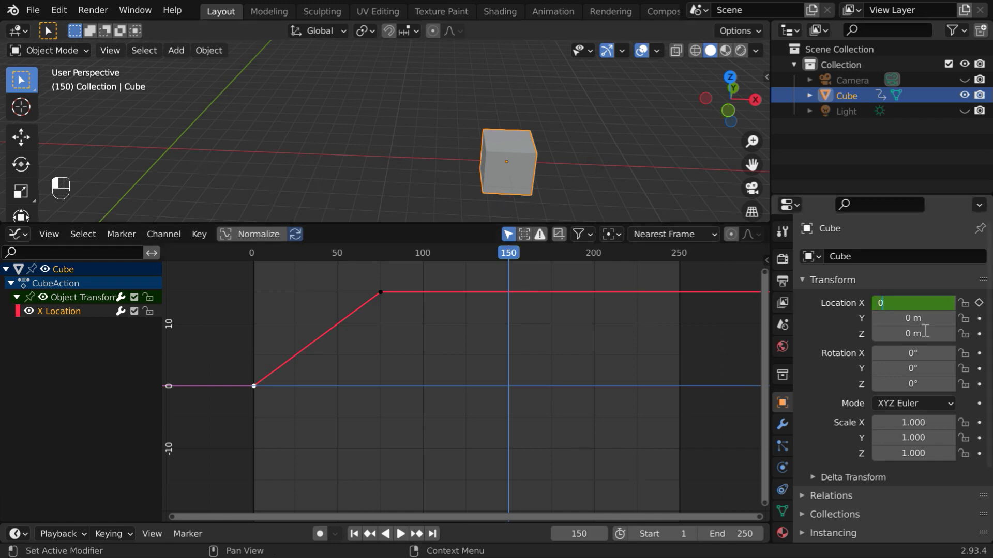
pyautogui.press('Return')
pyautogui.click(979, 304)
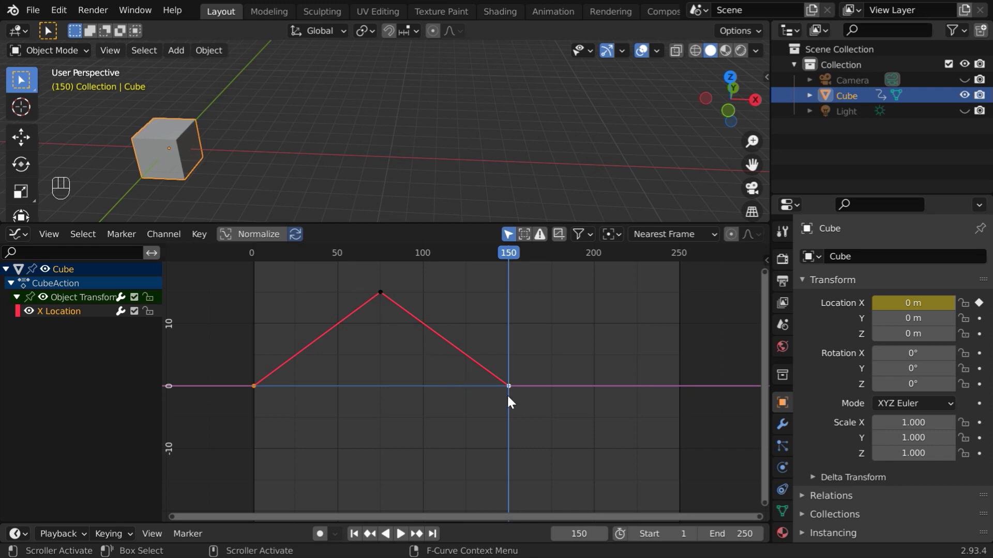
# Step: Give the frame-75 peak keyframe Sinusoidal interpolation
pyautogui.click(380, 293)
pyautogui.rightClick(380, 293)
pyautogui.moveTo(379, 292)
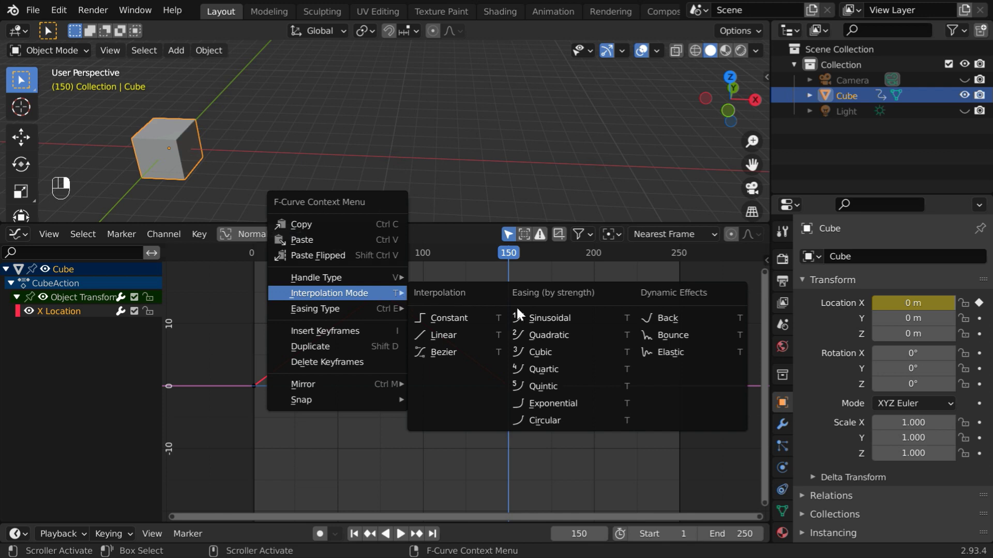
pyautogui.click(547, 319)
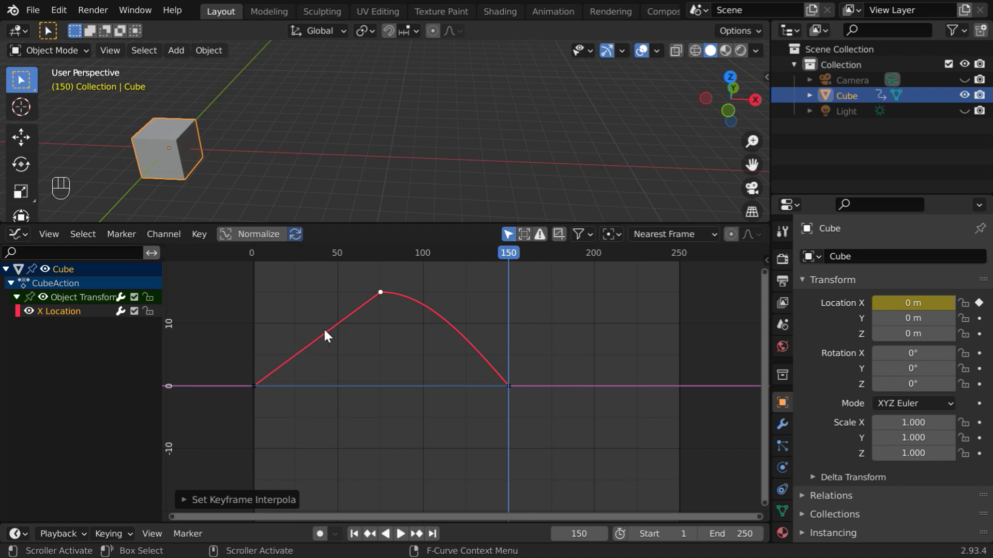
# Step: Set every keyframe on the X Location curve to Bezier interpolation
pyautogui.press('a')
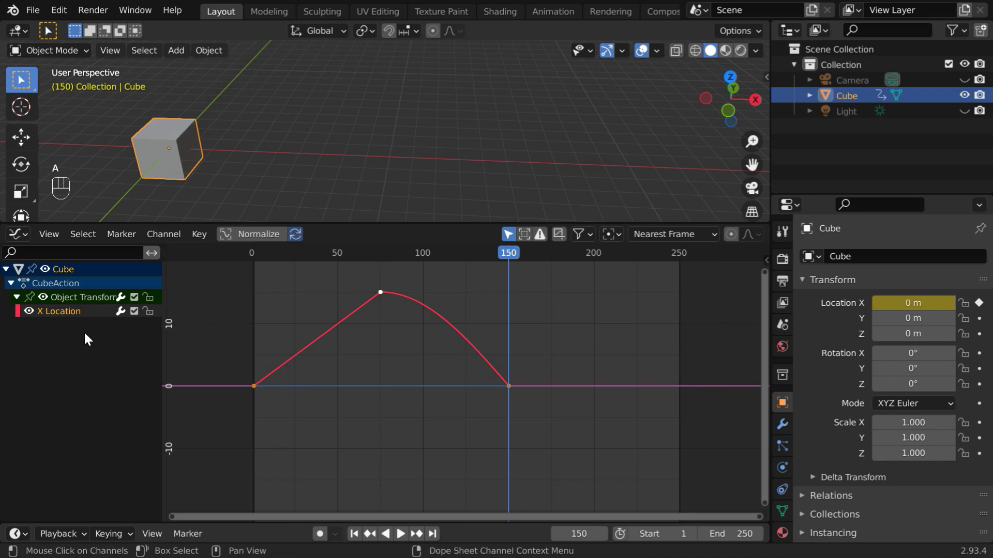
pyautogui.rightClick(251, 386)
pyautogui.moveTo(251, 386)
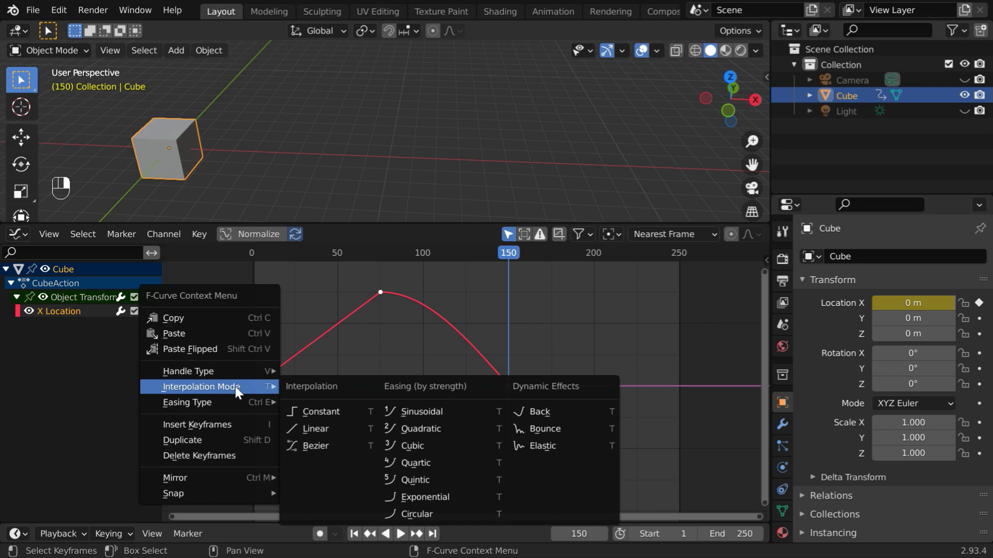
pyautogui.click(318, 445)
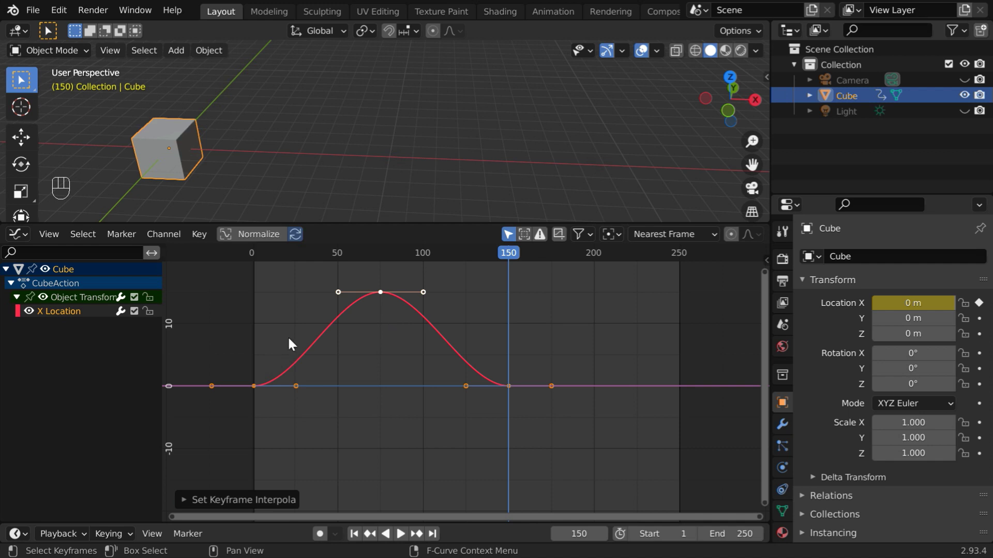
# Step: Raise the frame-0 keyframe's outgoing handle so the curve shoots up steeply
pyautogui.click(302, 412)
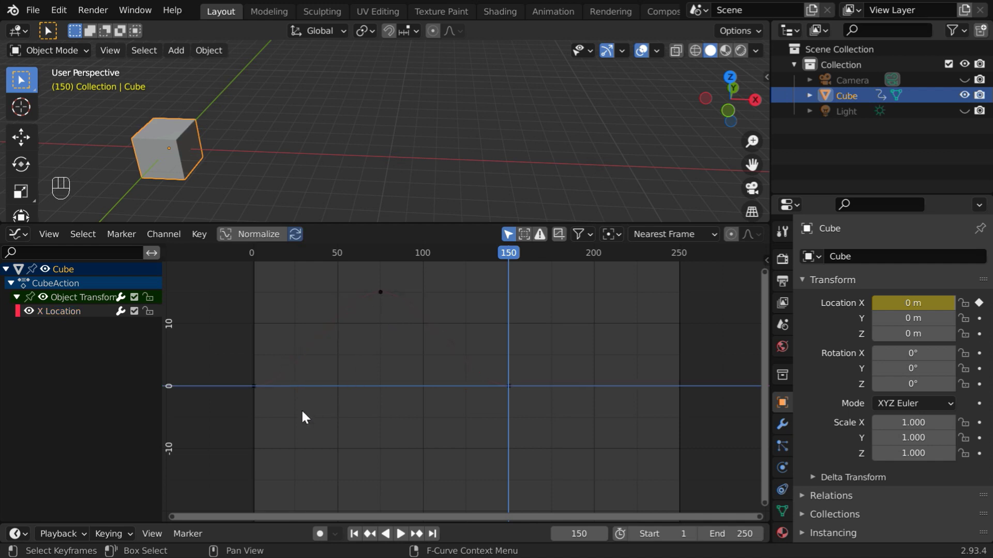
pyautogui.click(254, 386)
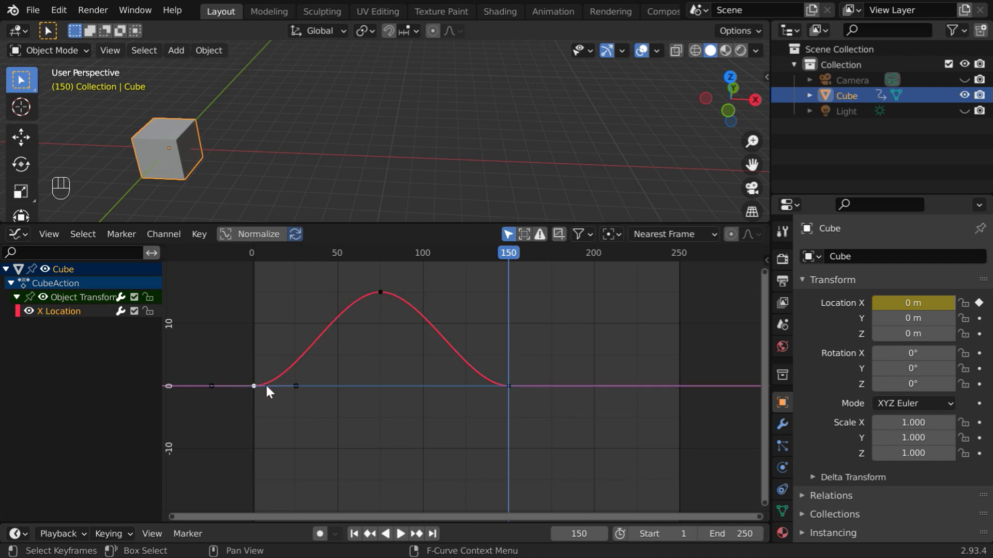
pyautogui.click(295, 386)
pyautogui.moveTo(296, 386); pyautogui.dragTo(253, 335)
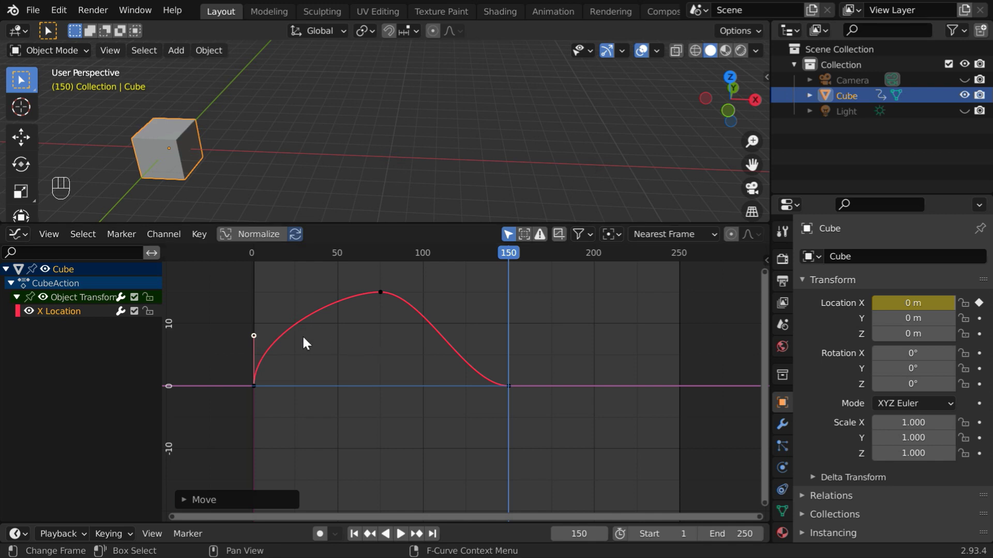
# Step: Play the animation from the start and stop it to check the motion
pyautogui.click(356, 534)
pyautogui.click(398, 534)
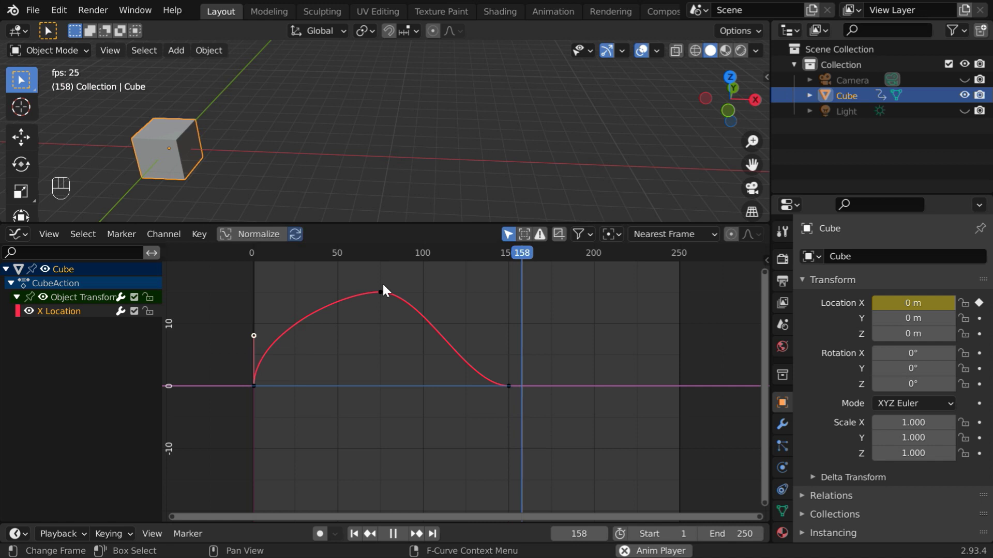
pyautogui.click(393, 533)
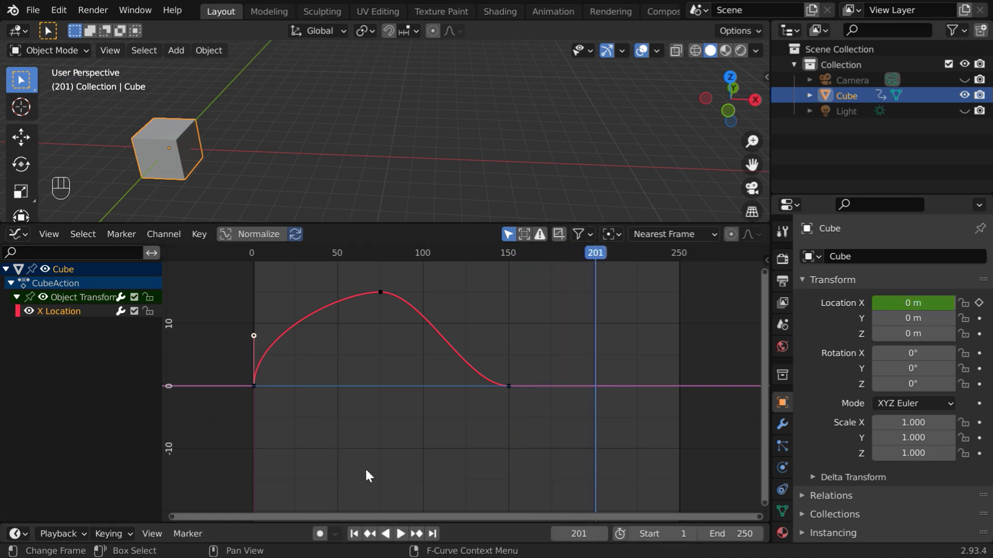
# Step: Lower the frame-0 handle for a gentle start and raise the frame-150 handle for a steep drop
pyautogui.moveTo(253, 335); pyautogui.dragTo(333, 385)
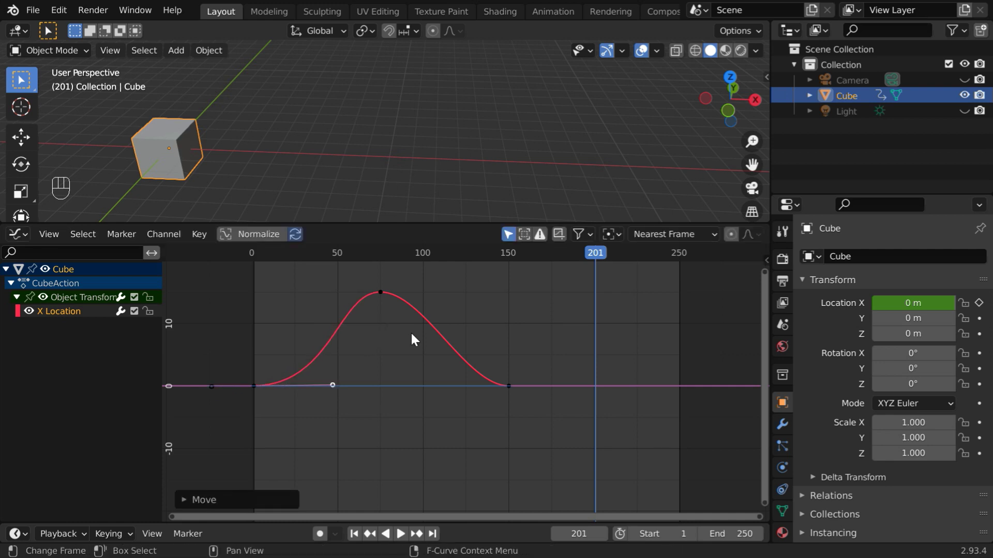
pyautogui.click(509, 386)
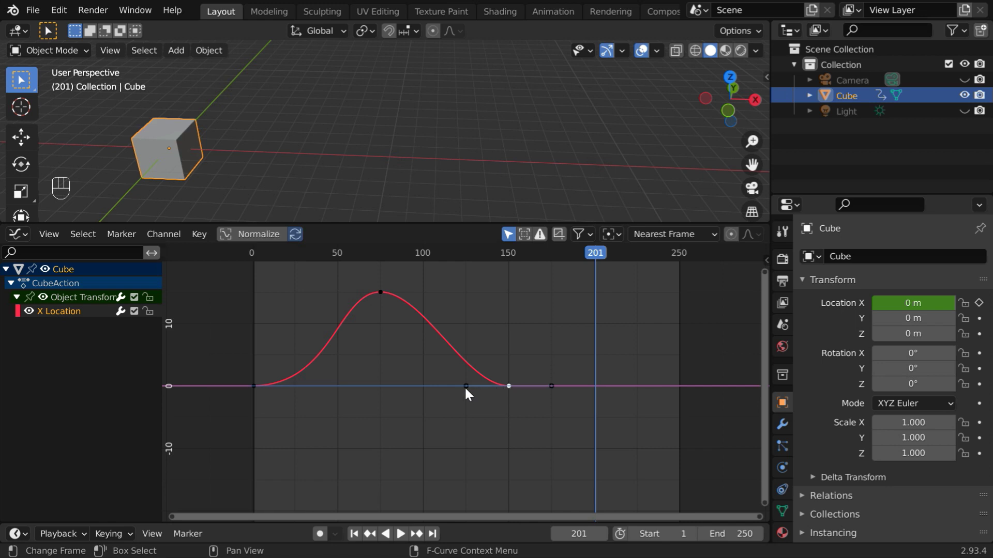
pyautogui.moveTo(466, 387); pyautogui.dragTo(517, 313)
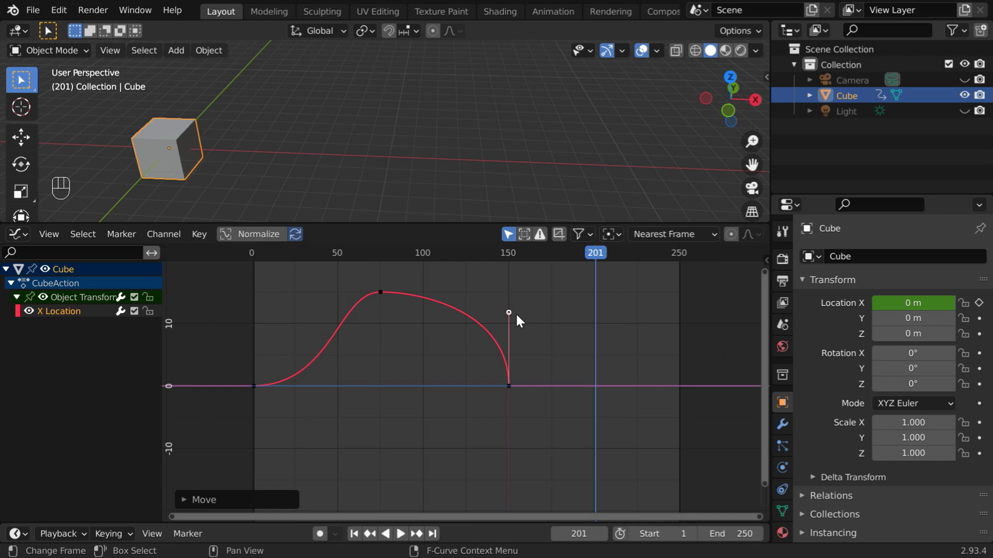
pyautogui.click(353, 534)
pyautogui.click(400, 533)
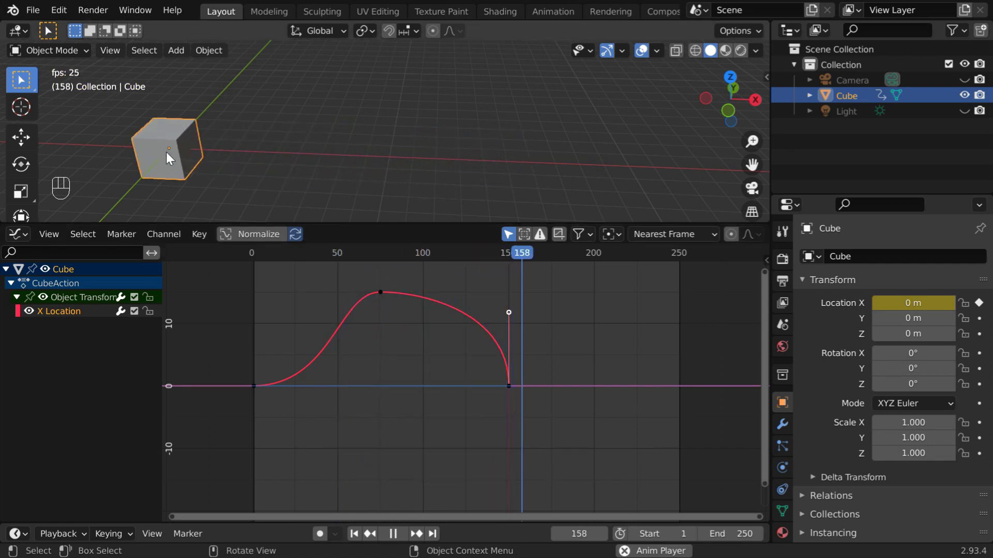
pyautogui.click(392, 536)
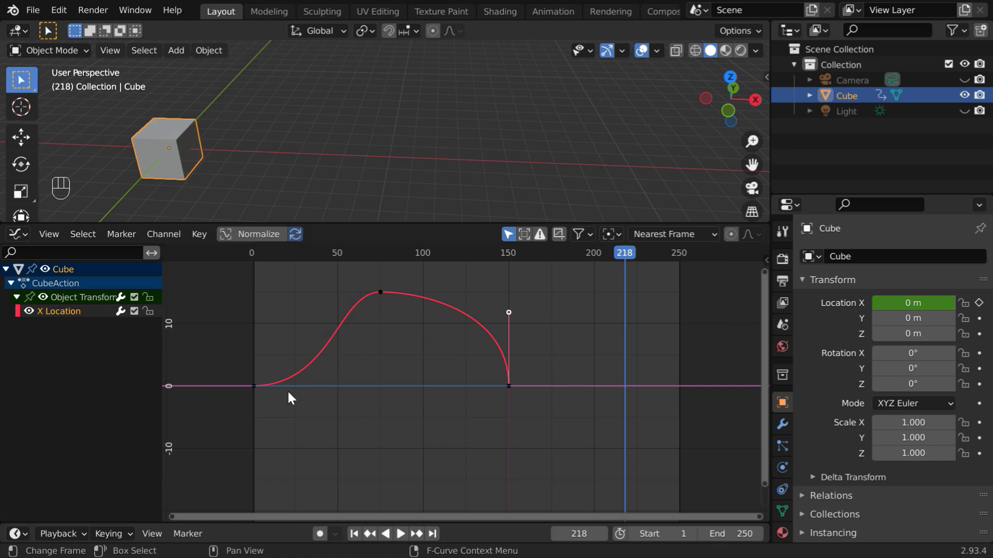
# Step: Move the frame-75 peak's left handle inward and lower the frame-150 handle to smooth the fall
pyautogui.click(382, 292)
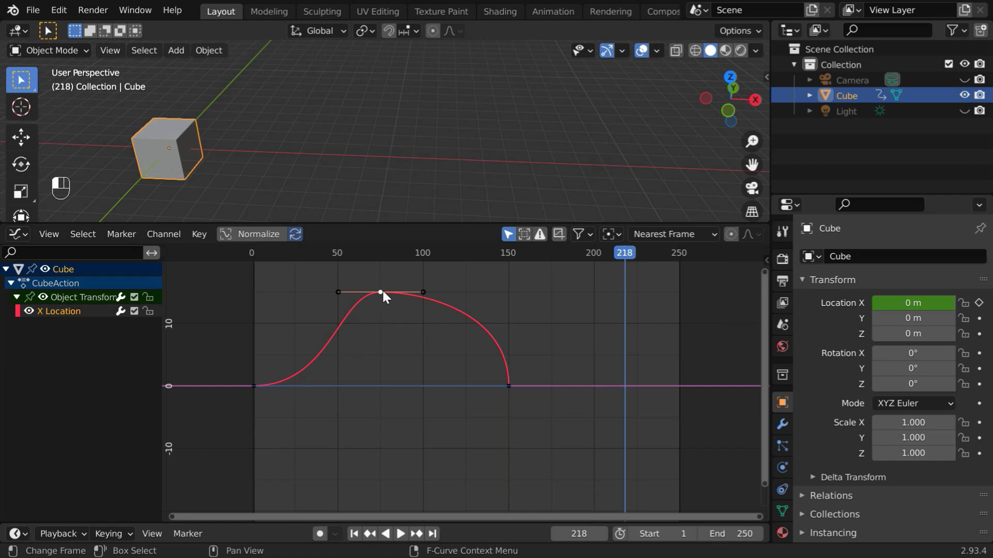
pyautogui.click(338, 292)
pyautogui.press('g')
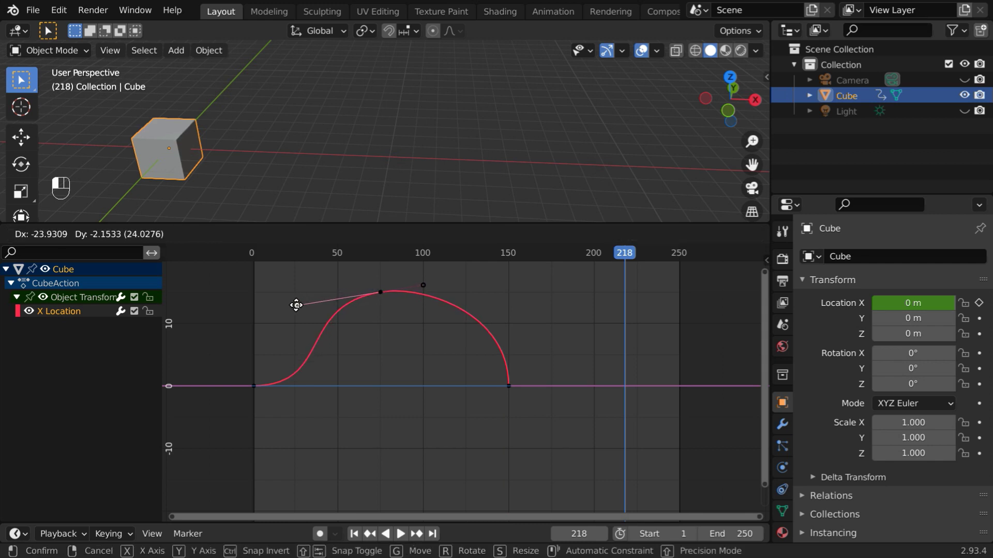
pyautogui.click(297, 305)
pyautogui.click(508, 386)
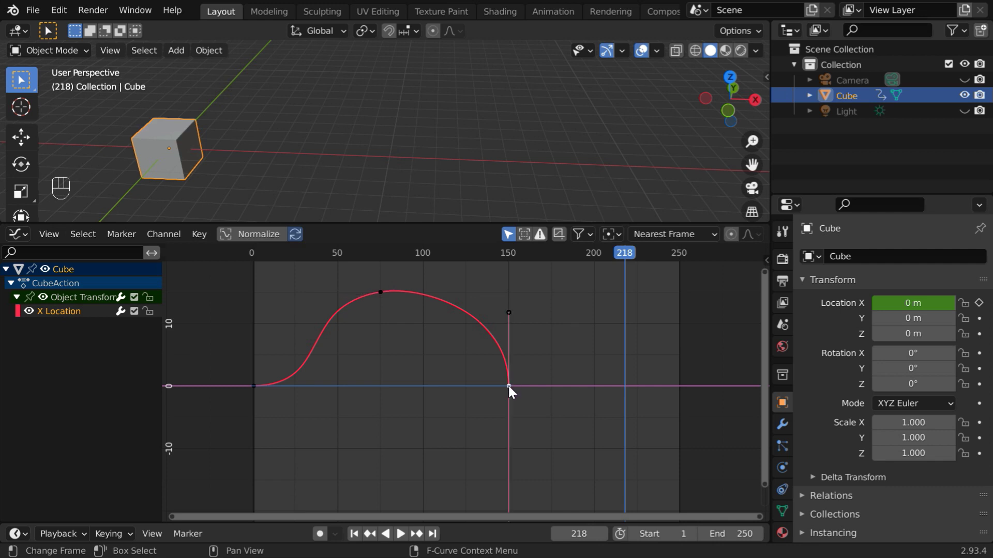
pyautogui.moveTo(509, 313); pyautogui.dragTo(420, 374)
# Step: Adjust both handles of the frame-75 peak to even out the hump, then return to frame 1
pyautogui.click(380, 293)
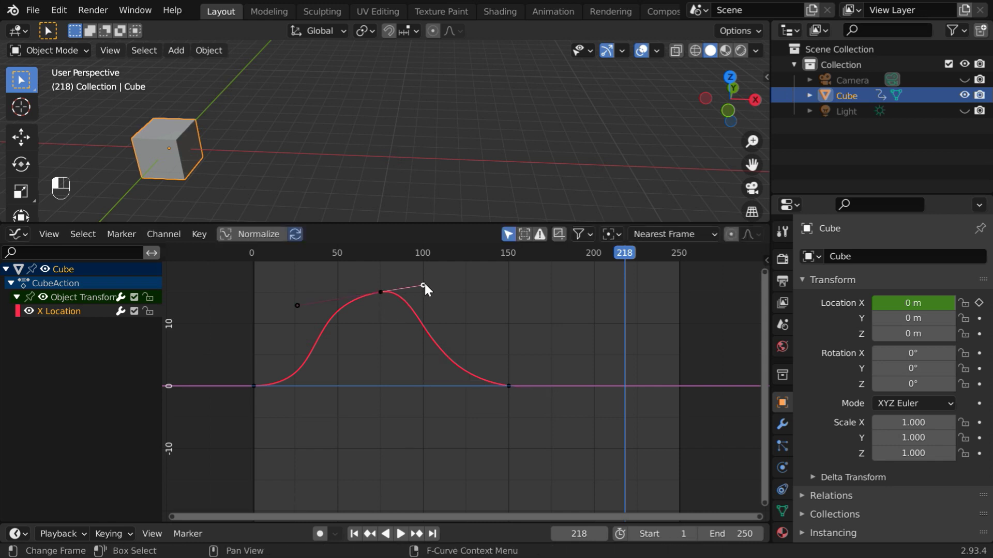
pyautogui.moveTo(424, 283); pyautogui.dragTo(397, 295)
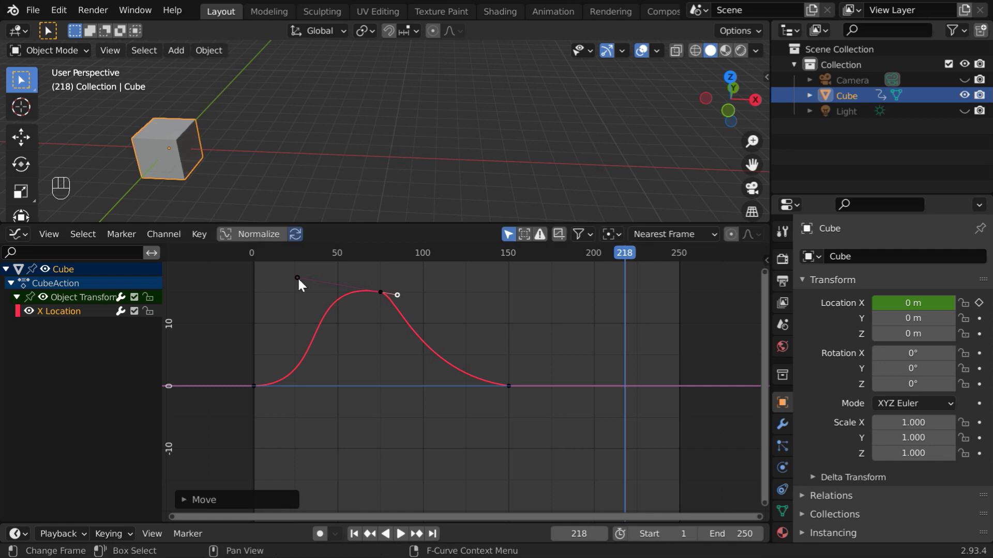
pyautogui.moveTo(297, 277); pyautogui.dragTo(362, 292)
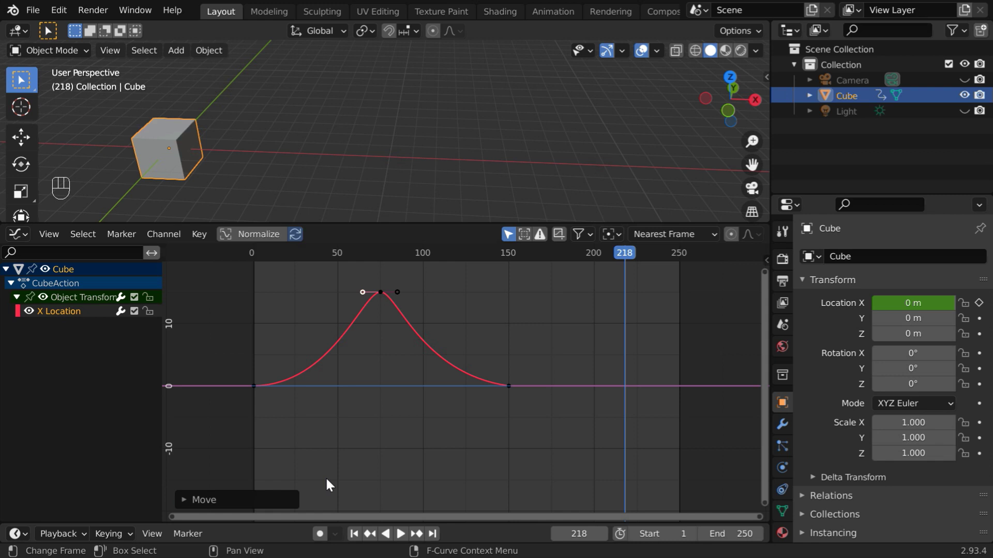
pyautogui.click(353, 534)
pyautogui.click(400, 534)
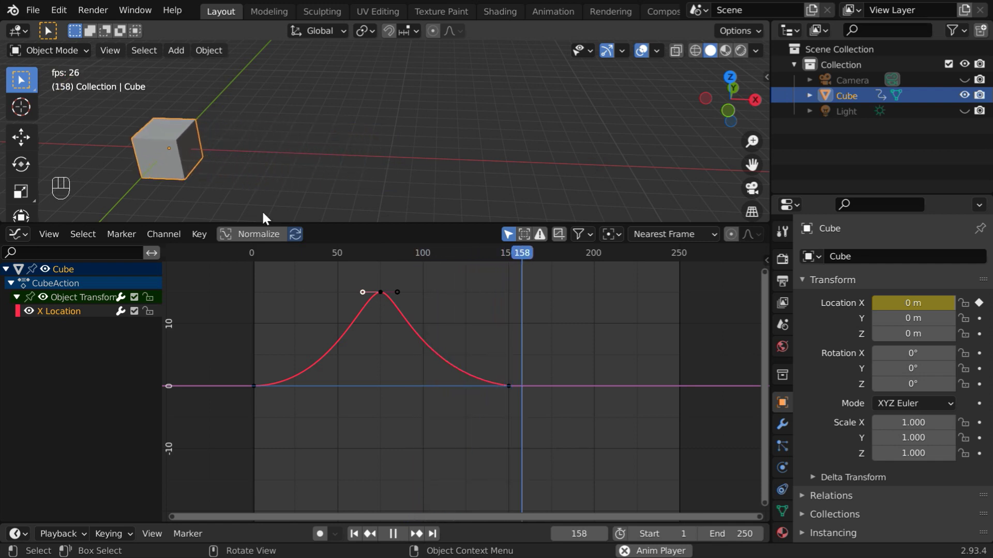
pyautogui.click(392, 535)
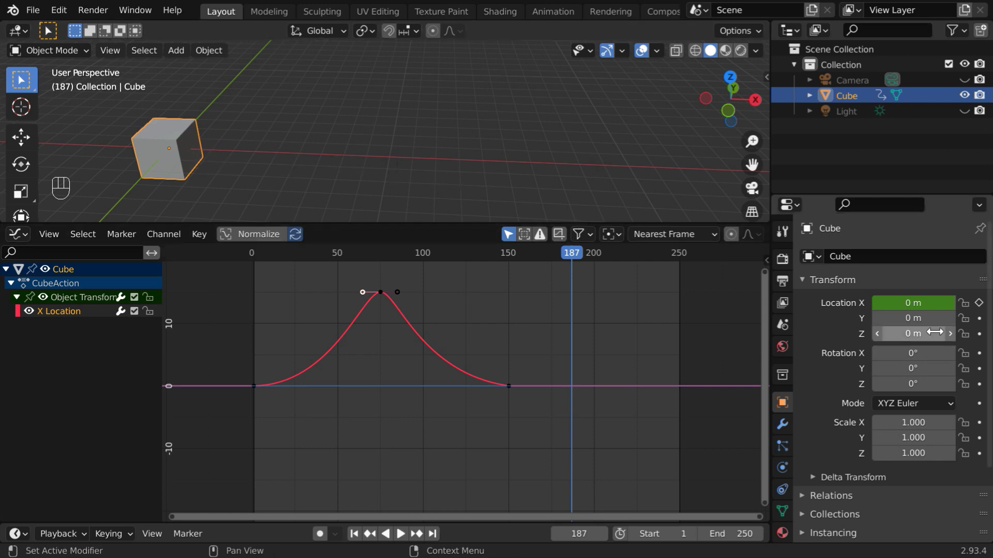
# Step: Insert a Location Y keyframe at 0 m and select the Y Location channel
pyautogui.click(979, 319)
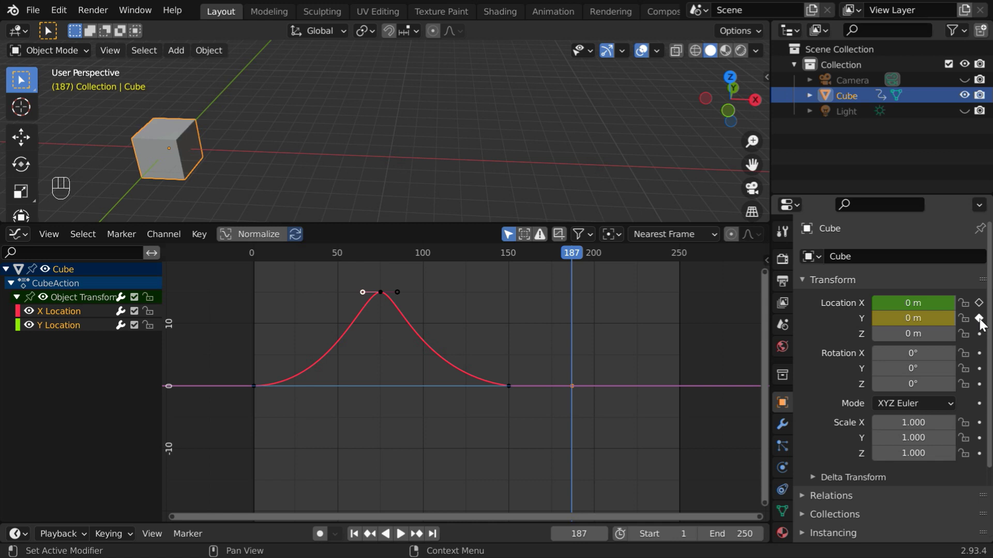
pyautogui.click(60, 325)
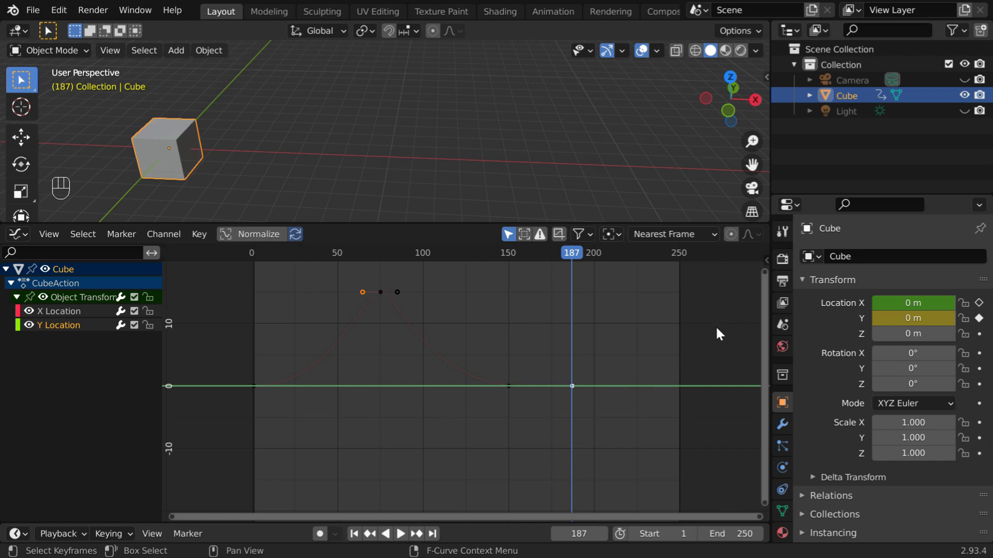
# Step: Add a Noise F-modifier with Strength 5 to the Y Location curve, then hide the sidebar
pyautogui.click(767, 263)
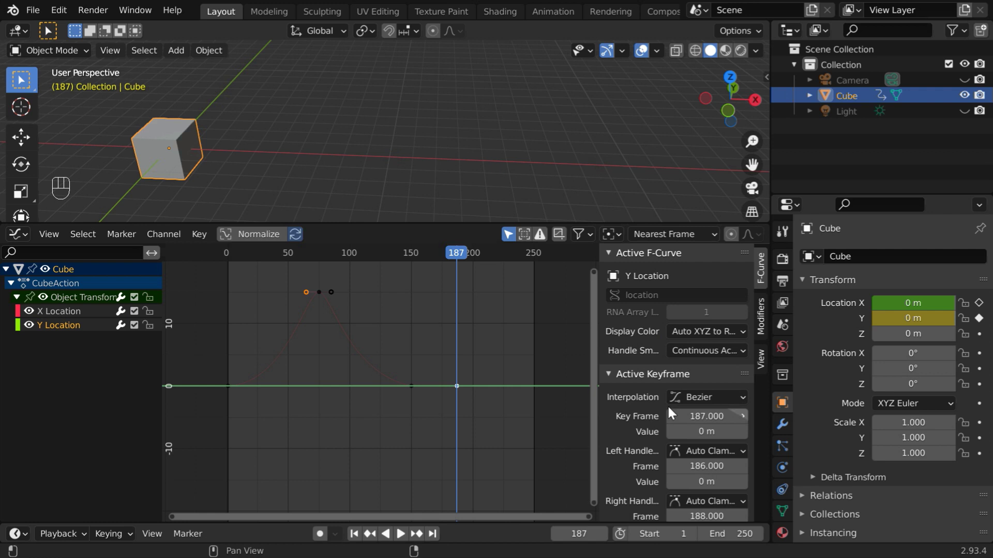
pyautogui.click(760, 326)
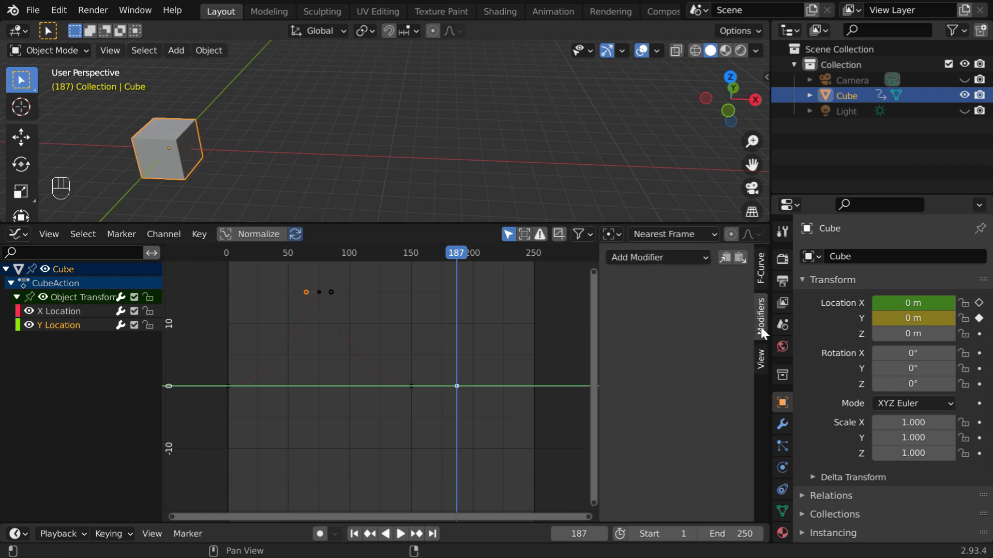
pyautogui.click(650, 257)
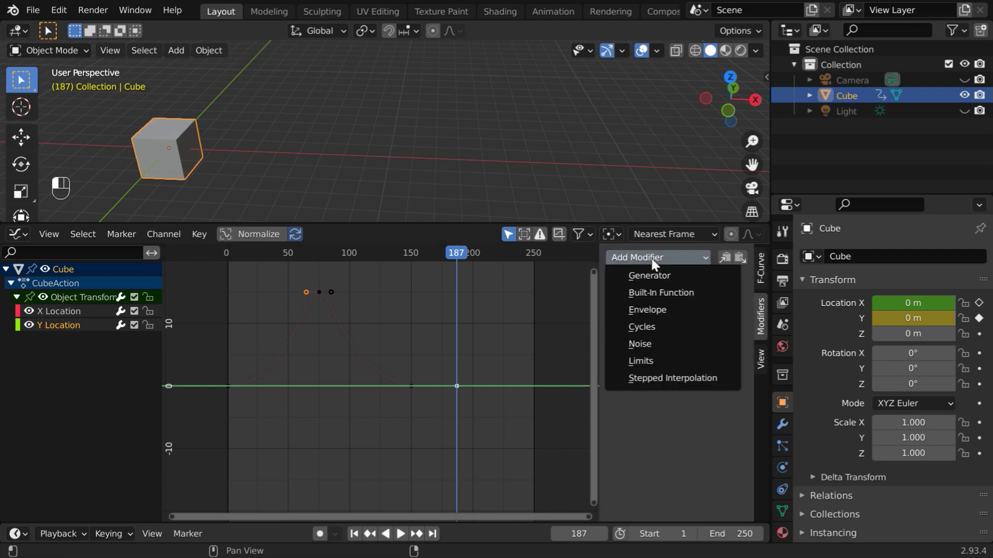
pyautogui.click(654, 349)
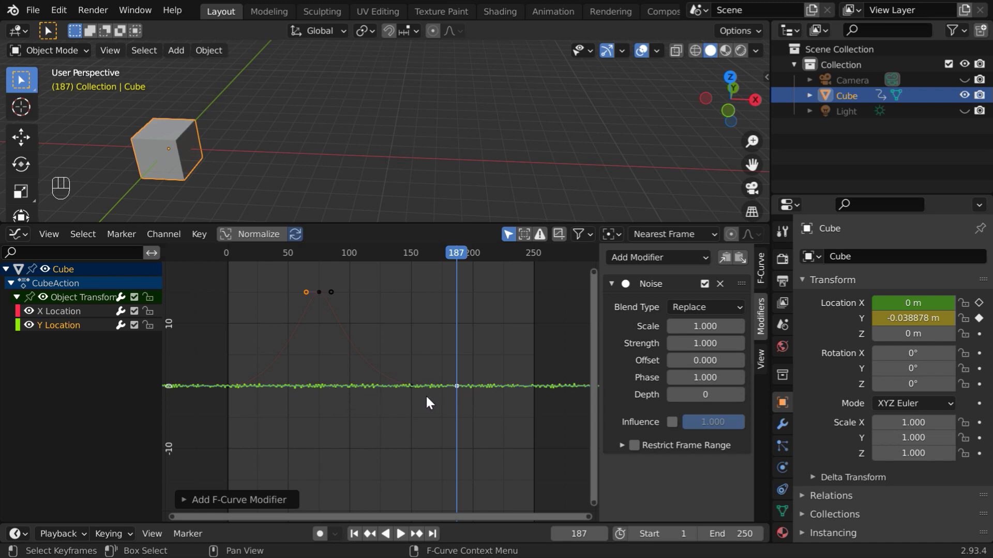
pyautogui.click(705, 343)
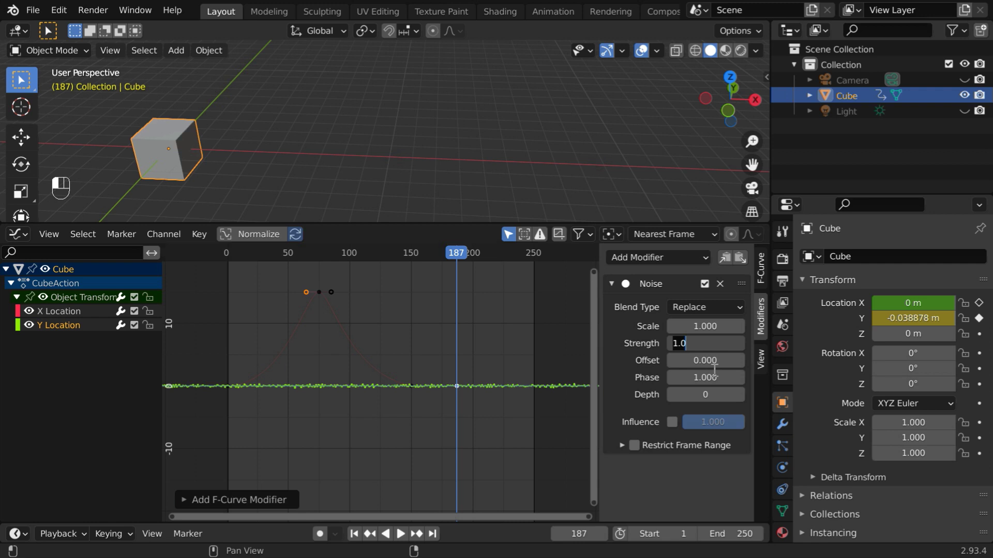
pyautogui.write('5')
pyautogui.press('Return')
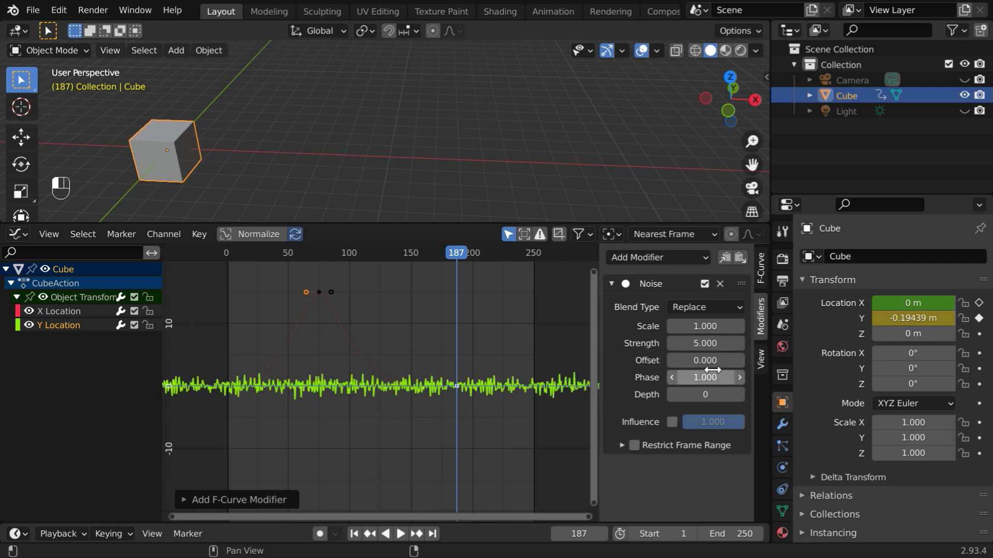
pyautogui.press('n')
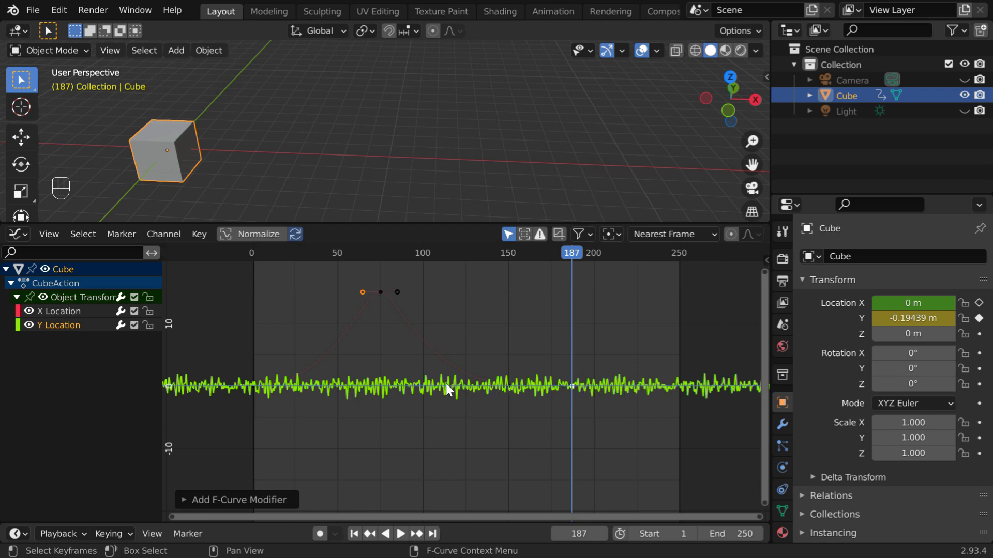
pyautogui.click(354, 534)
pyautogui.click(398, 534)
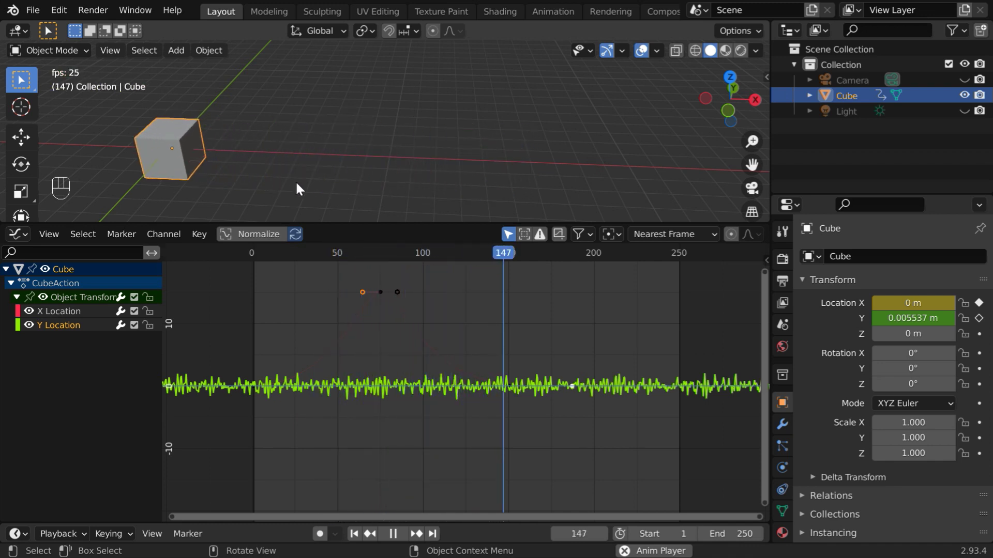
pyautogui.click(392, 533)
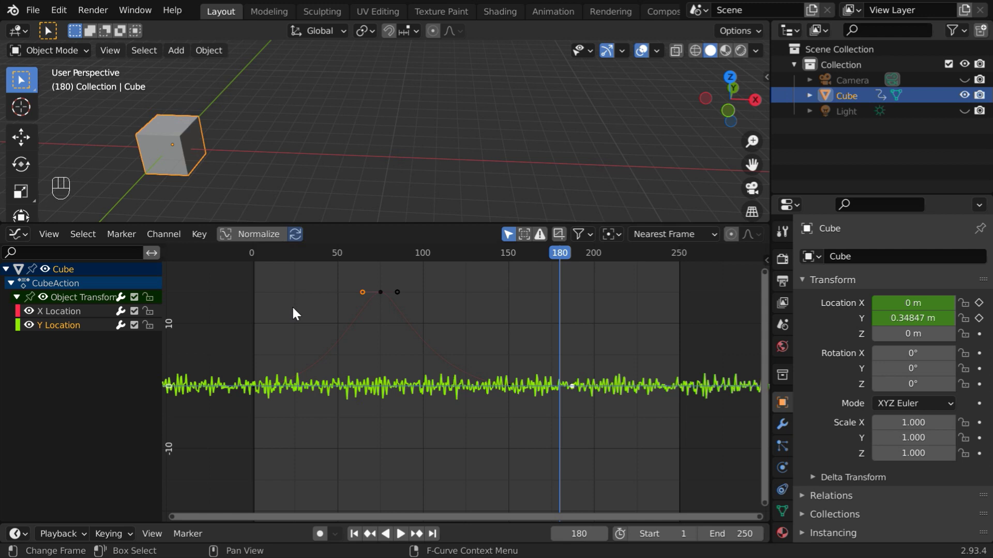
pyautogui.click(380, 292)
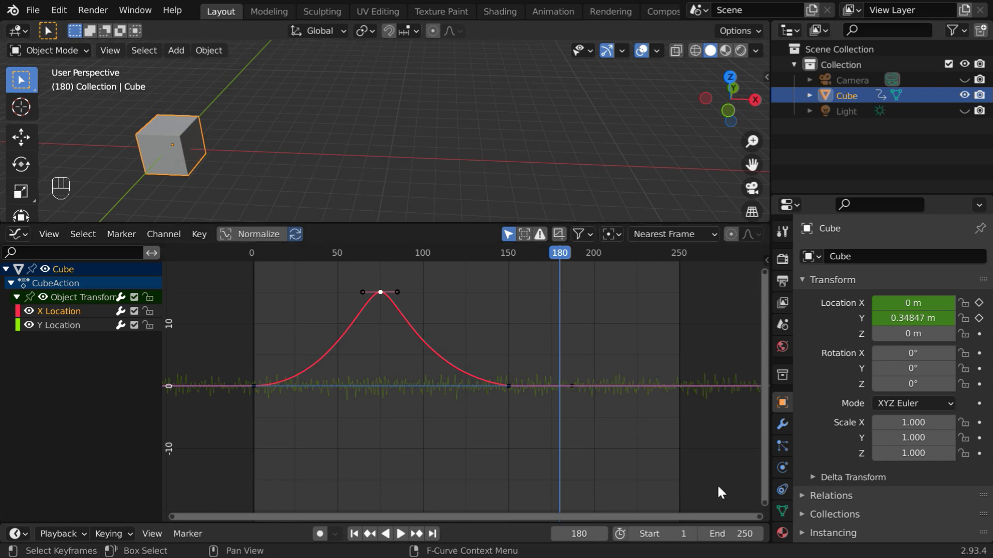
# Step: Set the scene's end frame to 1000
pyautogui.click(745, 534)
pyautogui.write('1000')
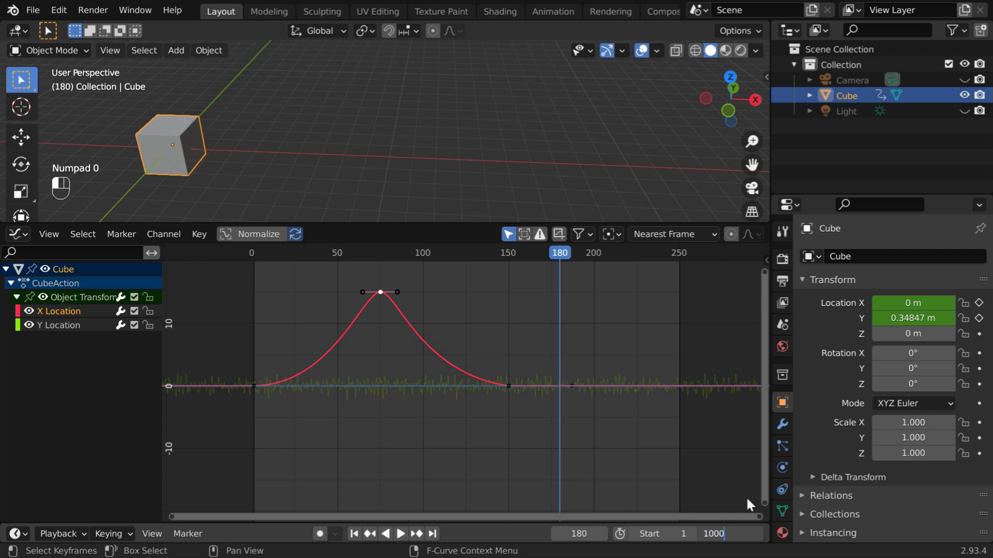
pyautogui.press('Return')
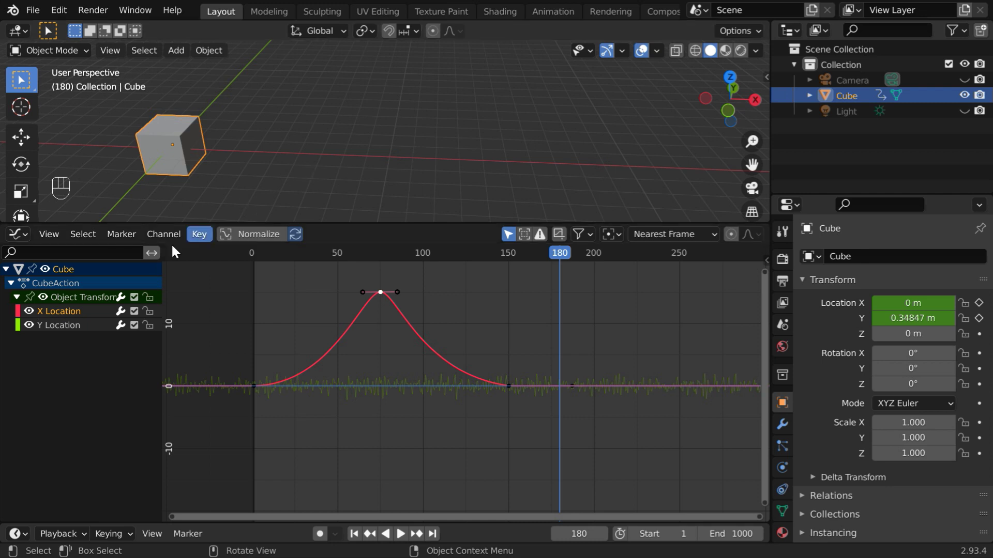
# Step: Make the X Location curve cyclic with the Make Cyclic (F-Modifier) extrapolation
pyautogui.rightClick(76, 312)
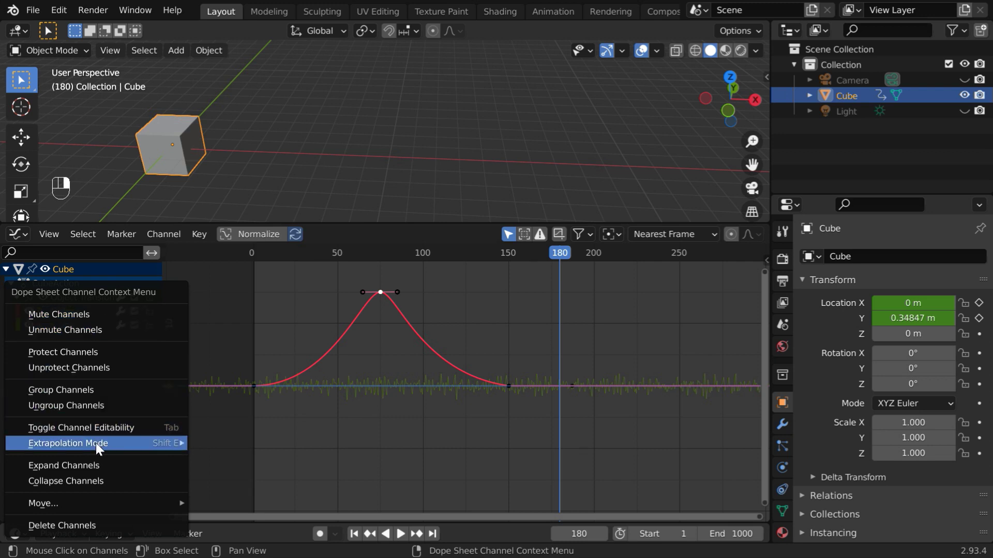
pyautogui.moveTo(84, 442)
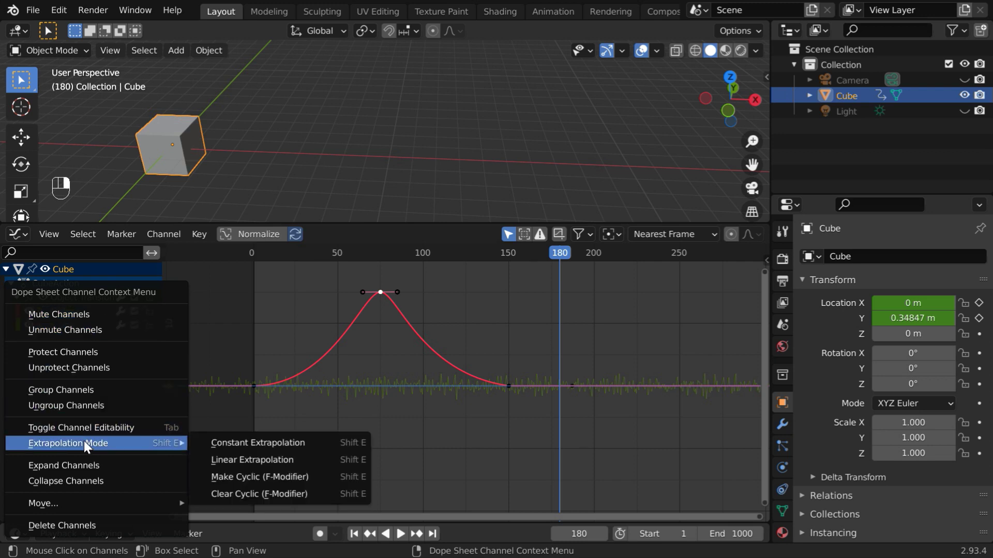
pyautogui.click(238, 478)
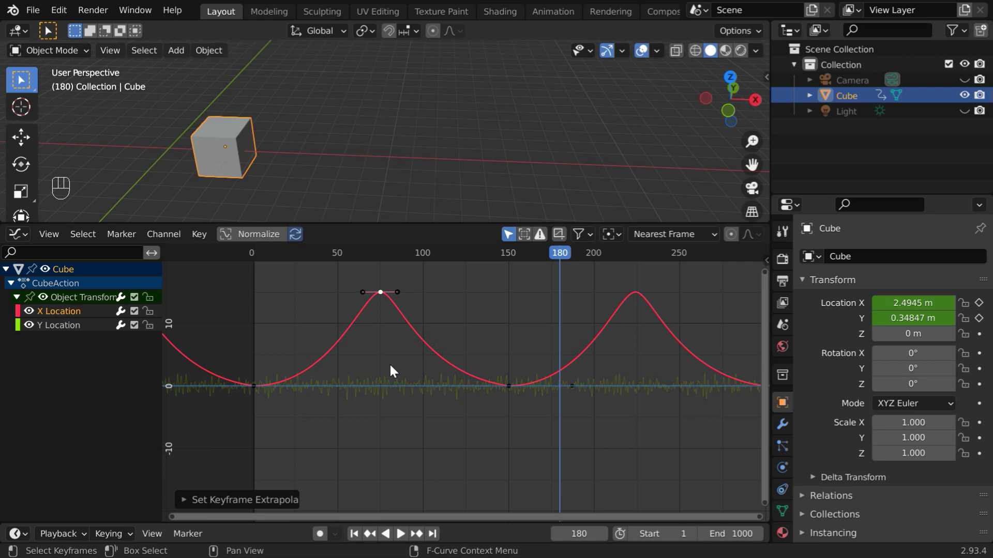
pyautogui.scroll(-3, 402, 323)
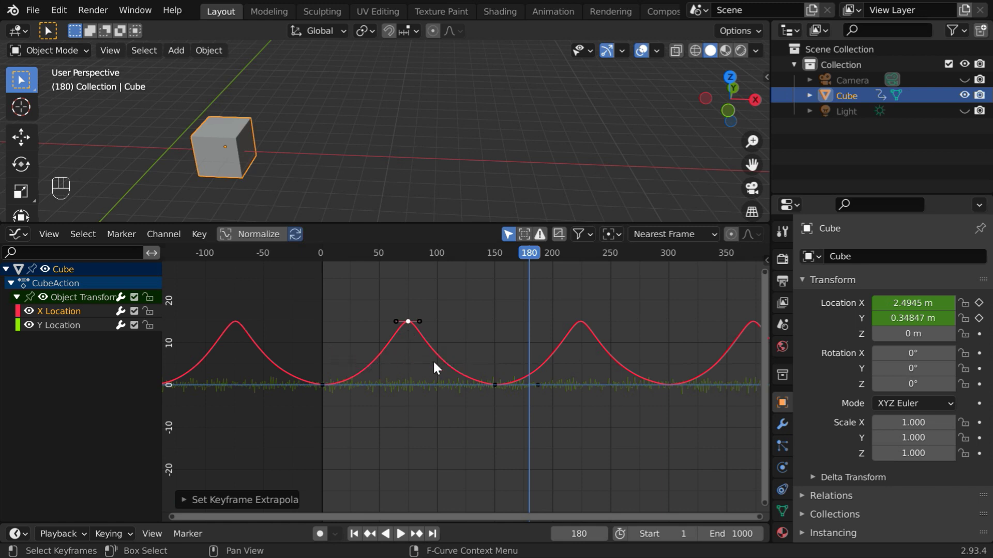
pyautogui.rightClick(73, 312)
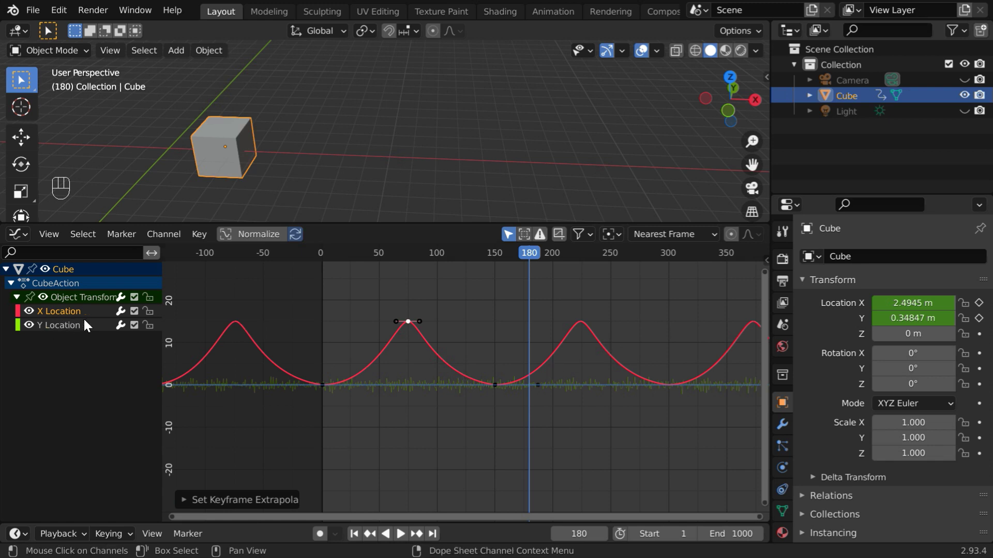
pyautogui.press('n')
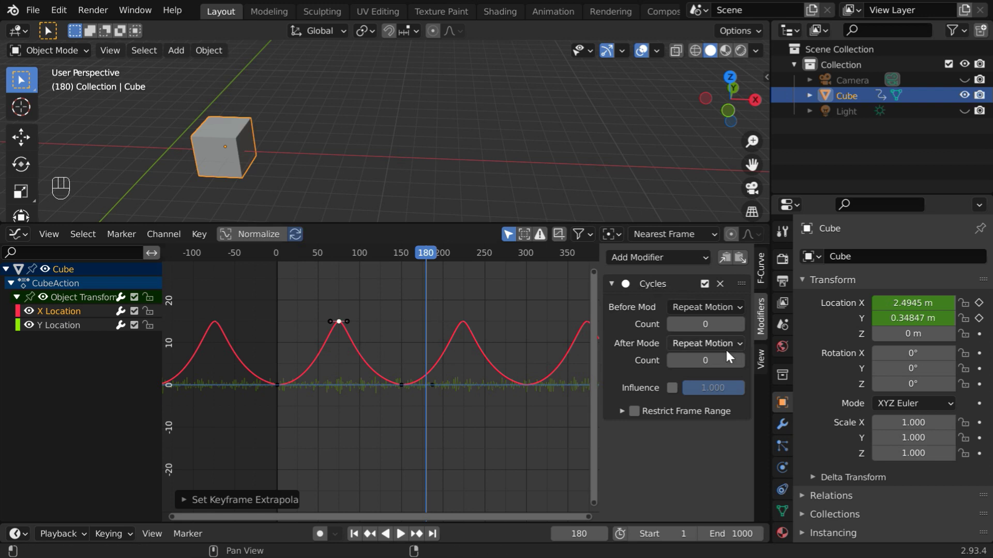
# Step: Hide the sidebar, play the looping animation from frame 1, and enlarge the 3D viewport
pyautogui.press('n')
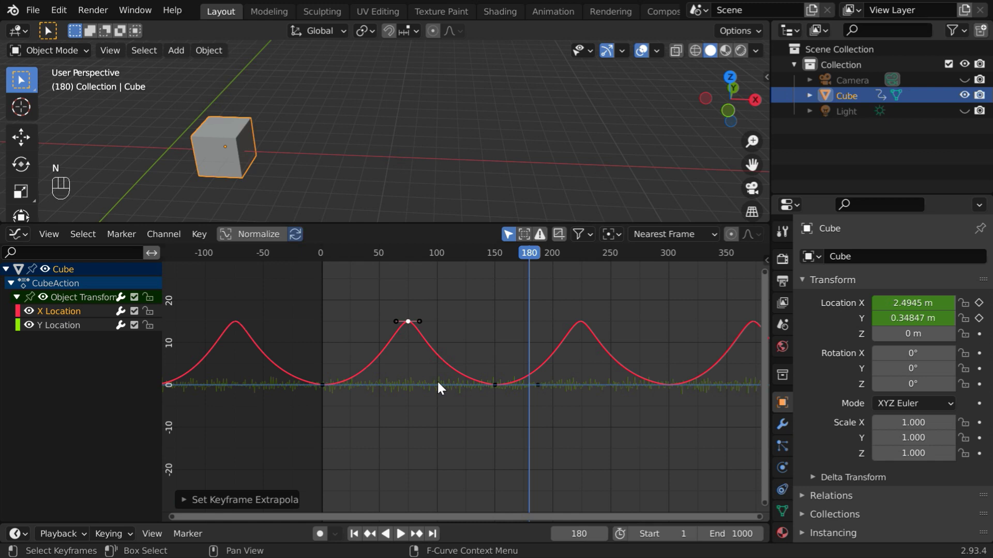
pyautogui.click(353, 533)
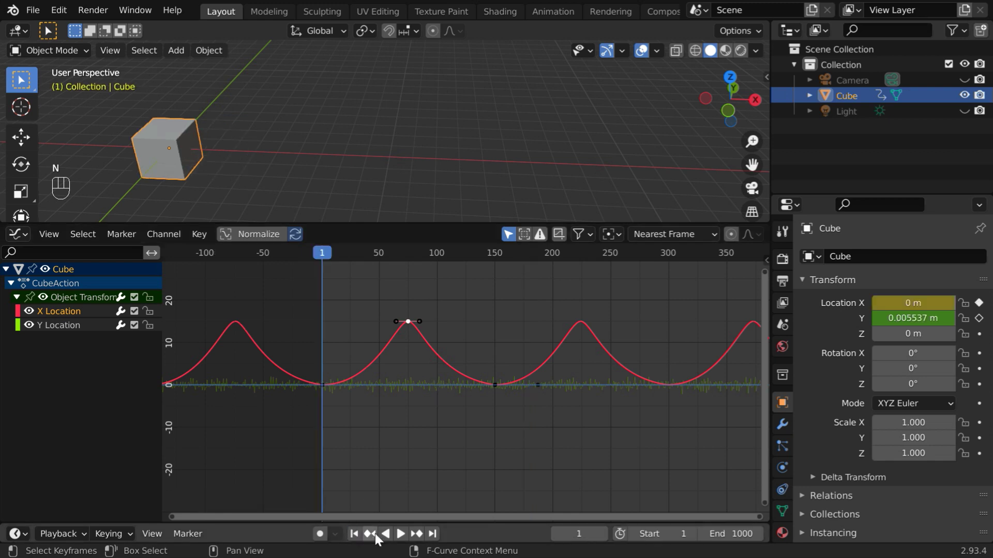
pyautogui.click(401, 533)
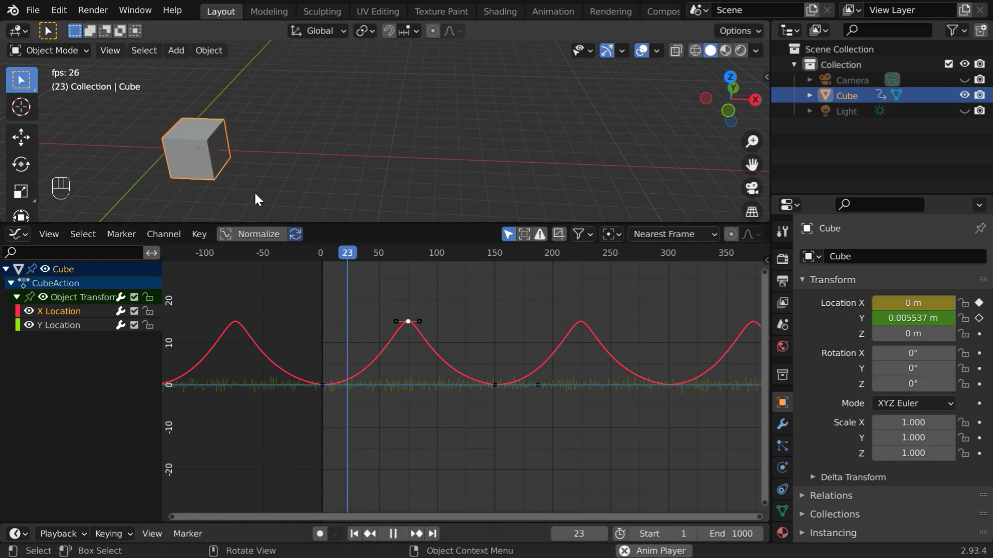
pyautogui.moveTo(418, 224); pyautogui.dragTo(424, 332)
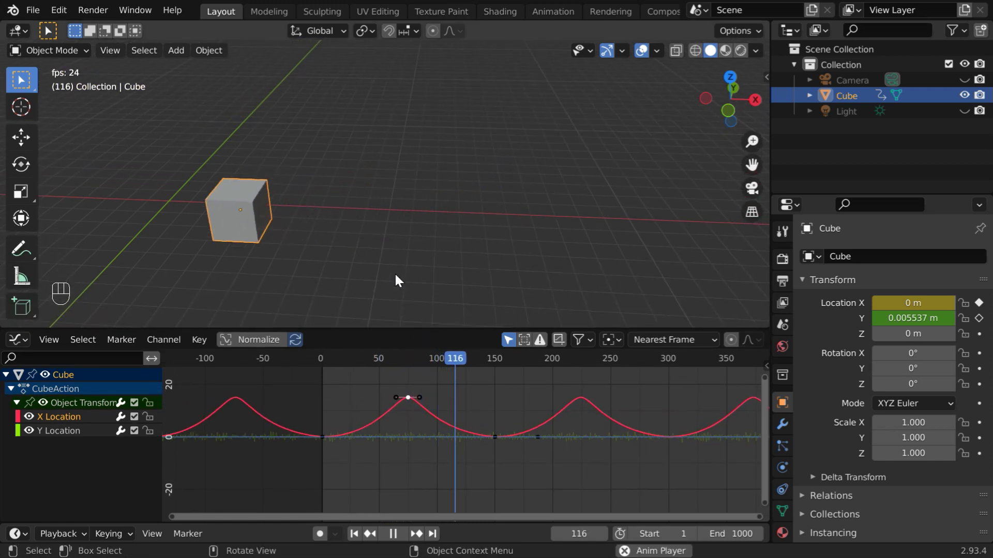